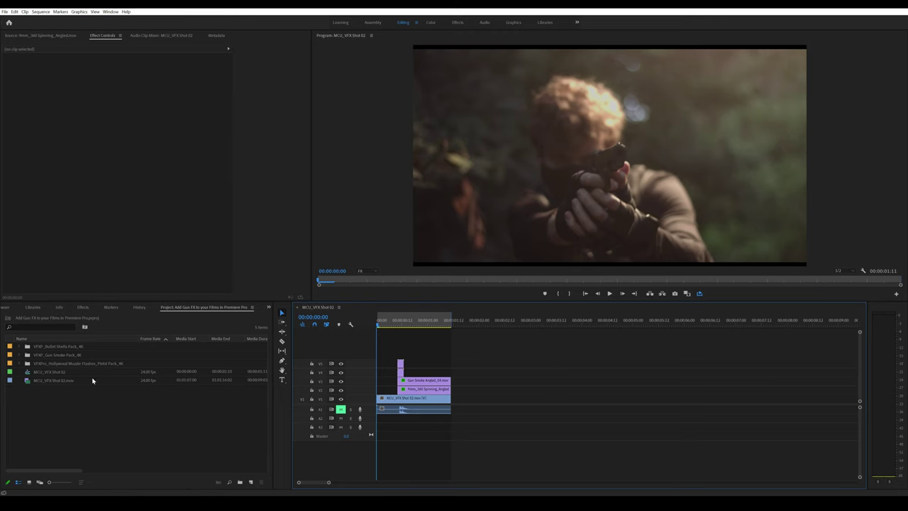
Create a 1920 × 1080, 24 fps sequence with square pixels, named MCU_Muzzle Flashes Shot.
left_click(59, 385)
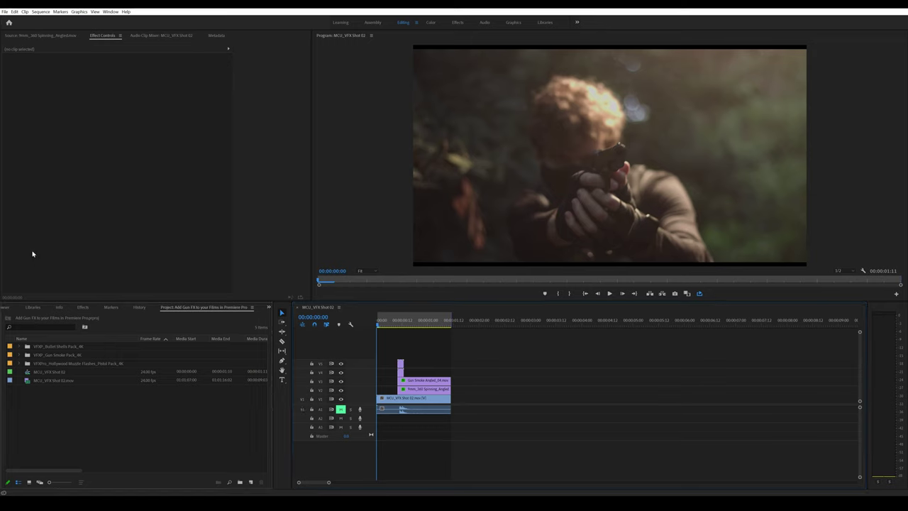
left_click(5, 11)
mouse_move(42, 18)
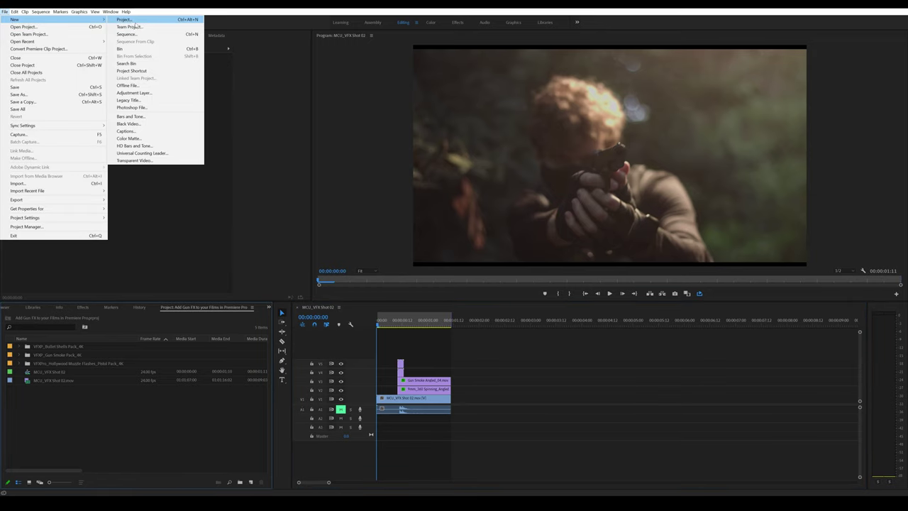
left_click(139, 34)
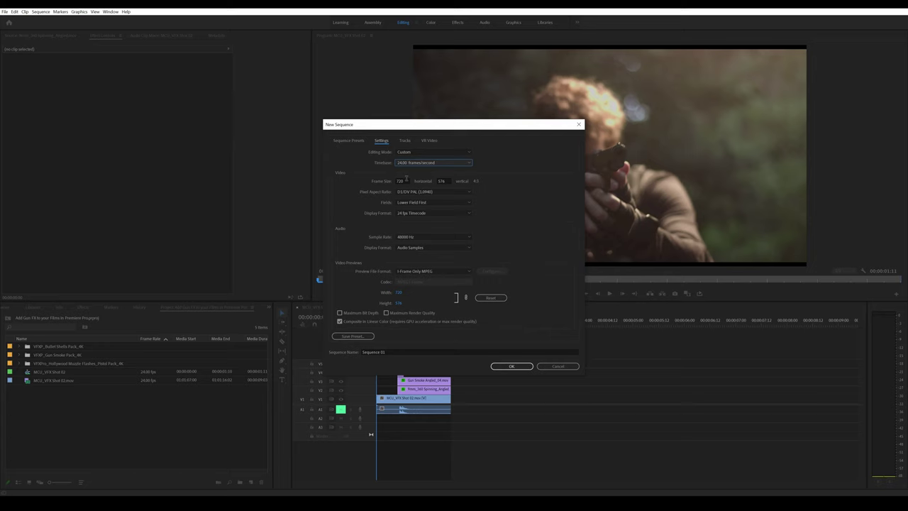
left_click(404, 180)
type("19")
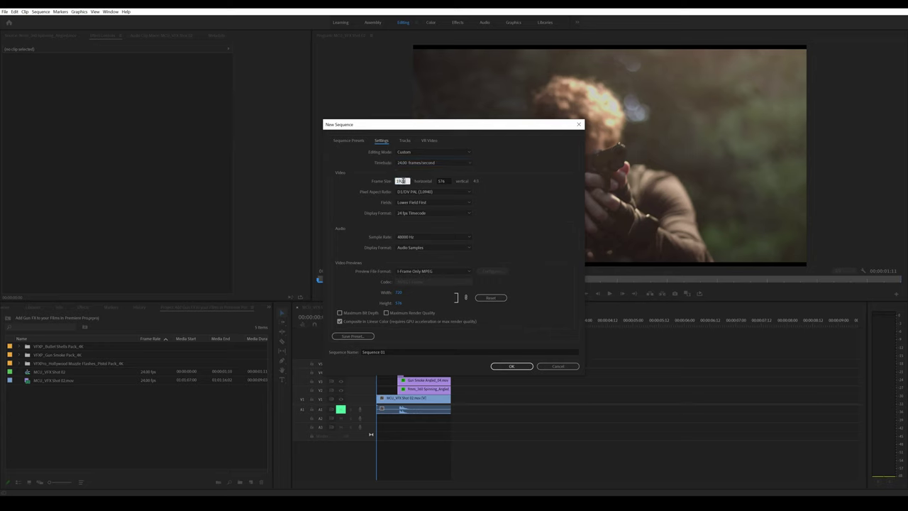
left_click(432, 191)
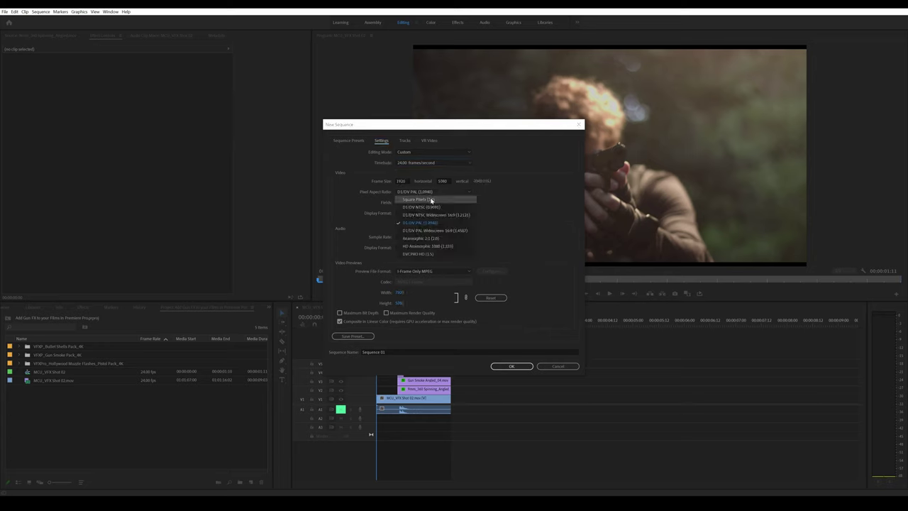
left_click(431, 199)
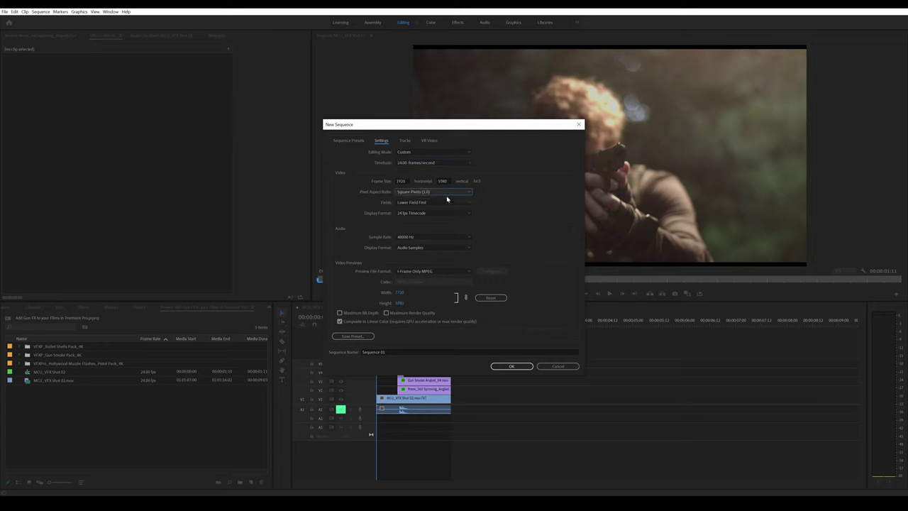
left_click(367, 352)
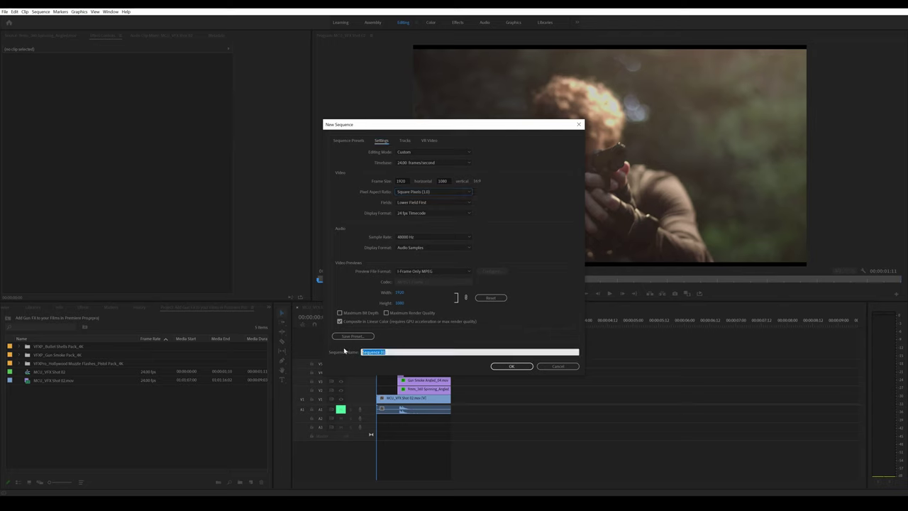
type("MCU_Muzzle Flashes Shot")
key("Return")
Place MCU_VFX Shot 02.mov at the start of track V1 in the new sequence and mute audio track A1.
left_click(36, 389)
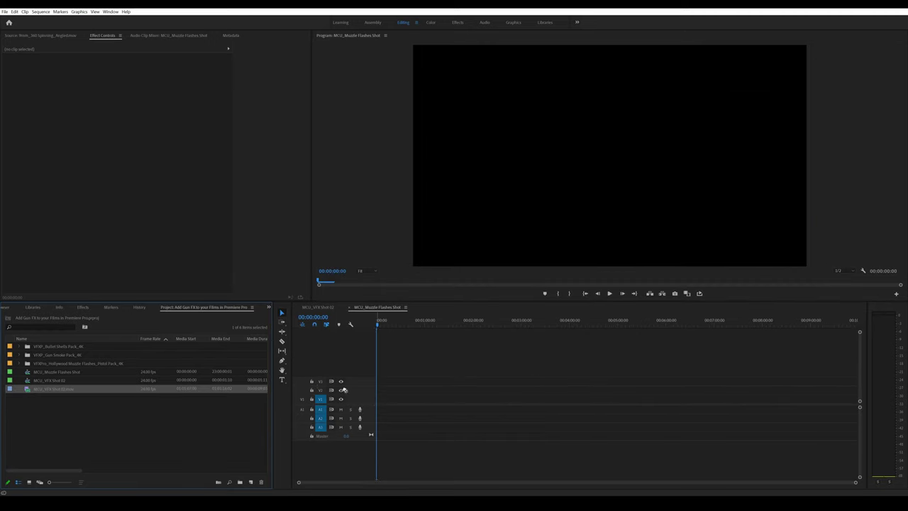
left_click_drag(345, 389, 383, 399)
left_click(342, 410)
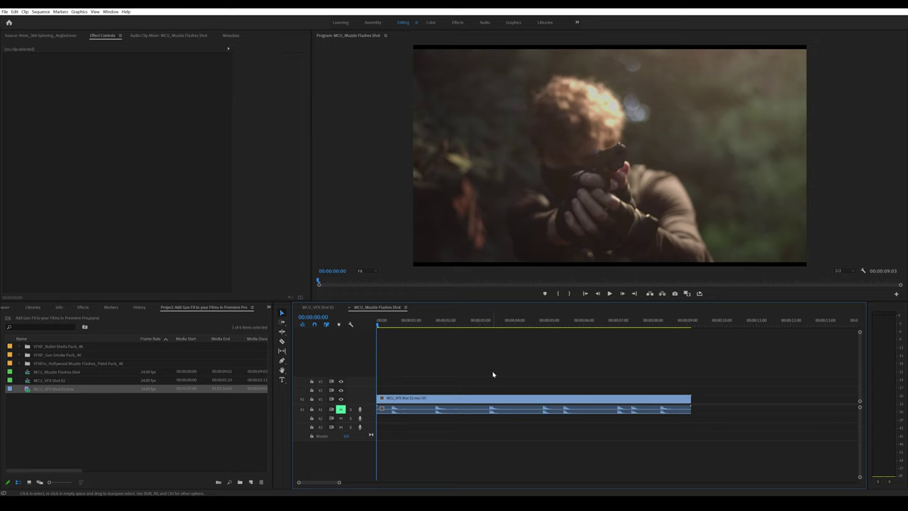
Play through the footage and trim it to roughly the first second, around the first gunshot.
key("space")
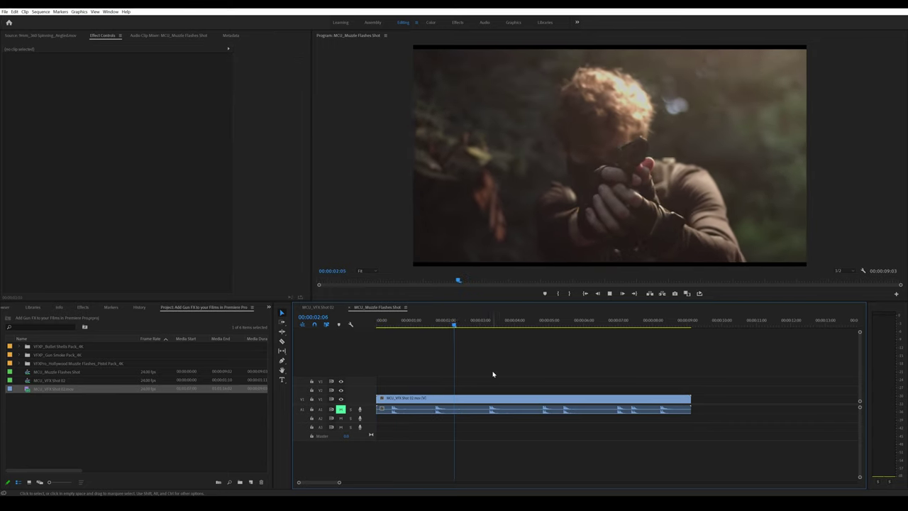
key("space")
left_click(417, 324)
left_click_drag(417, 324, 419, 324)
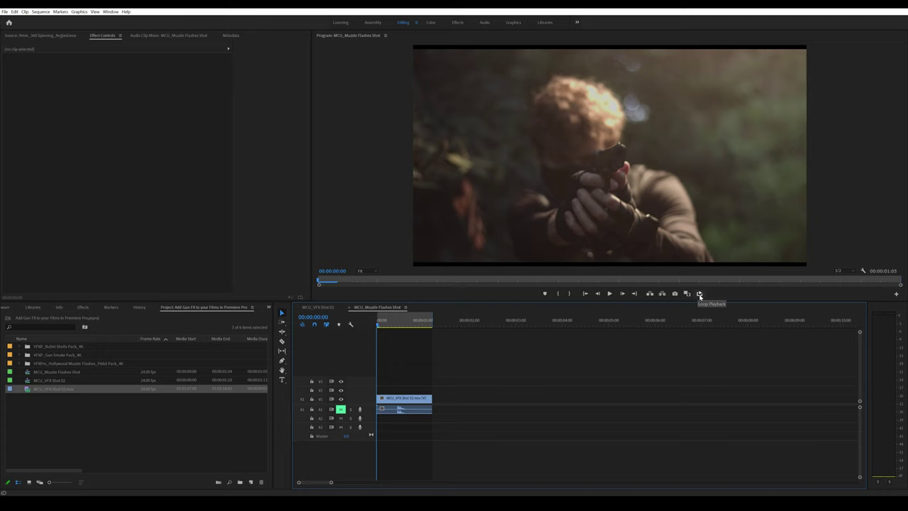
Turn on Loop Playback for the Program monitor and play the trimmed shot.
left_click(897, 295)
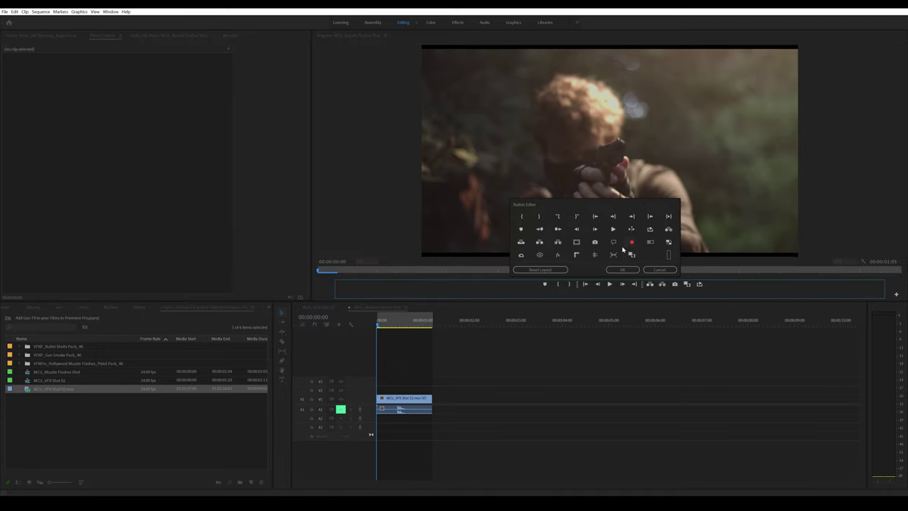
left_click(622, 270)
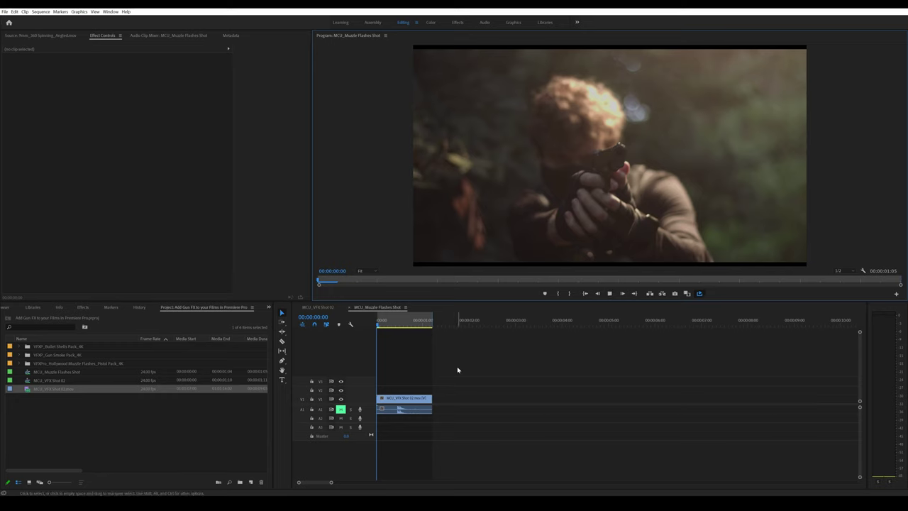
key("space")
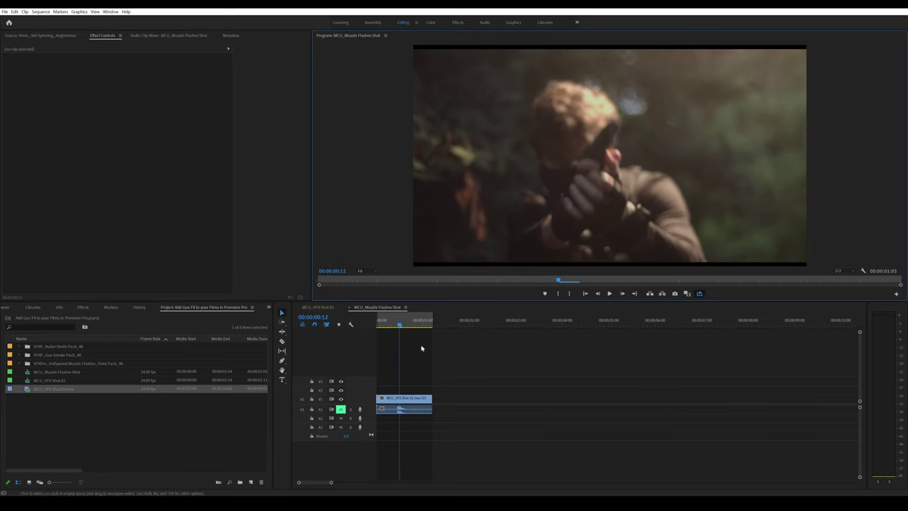
Cut out the single frame at 00:00:00:11, where the gun fires, and close the gap.
key("Home")
left_click_drag(331, 482, 314, 484)
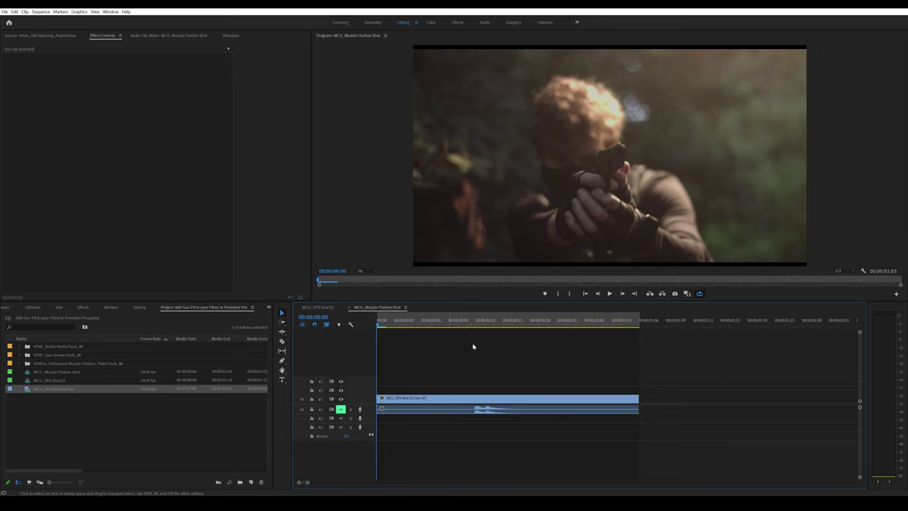
key("space")
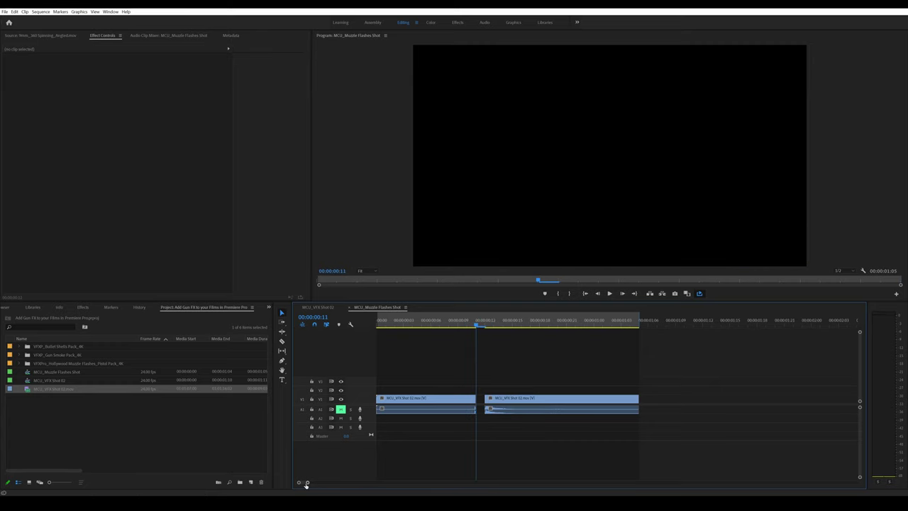
left_click(480, 404)
key("Delete")
Remove one more frame at 00:00:00:12 and close the gap so the recoil jumps faster.
key("Right")
key("Right")
key("Right")
left_click(483, 326)
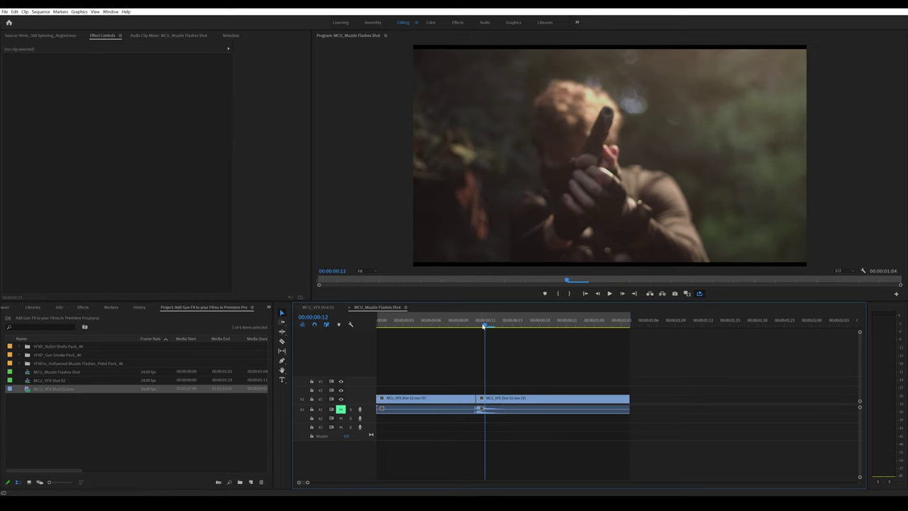
left_click(490, 400)
left_click(591, 357)
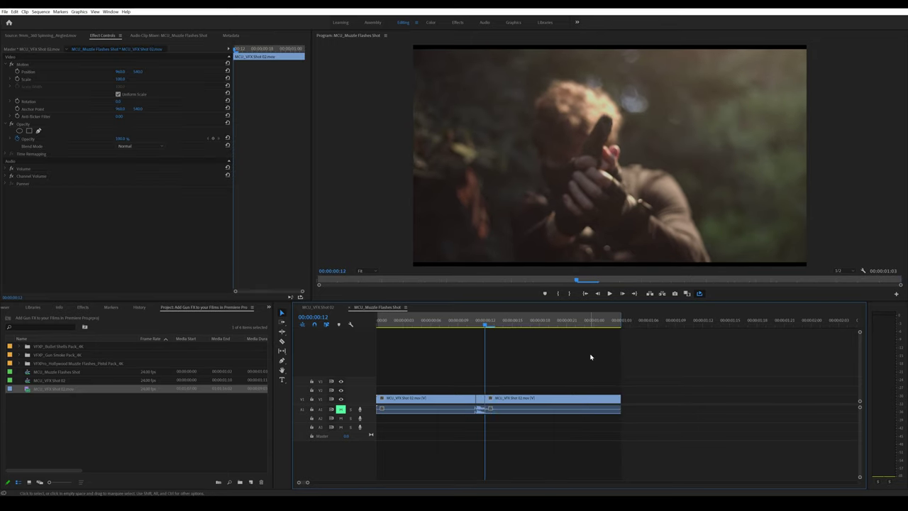
Play back the shot to check the frame cuts and return to its start.
key("space")
key("space")
key("Home")
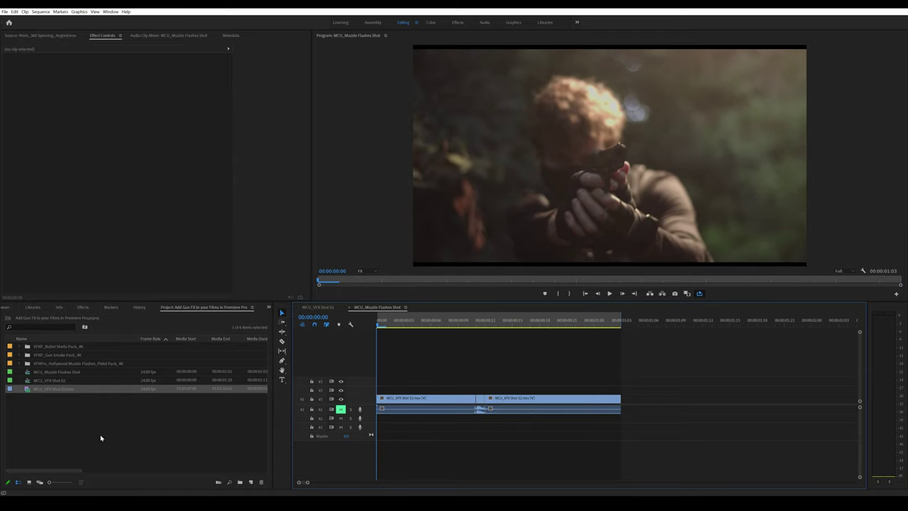
Look over the imported effects folders for bullet shells, gun smoke and pistol muzzle flashes.
left_click(137, 446)
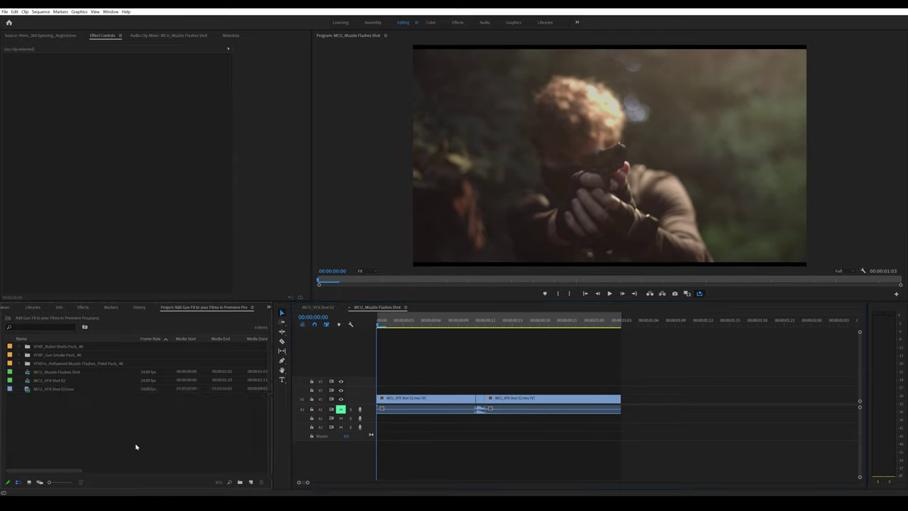
left_click(79, 346)
left_click(82, 365, "shift")
left_click(90, 420)
left_click(91, 366)
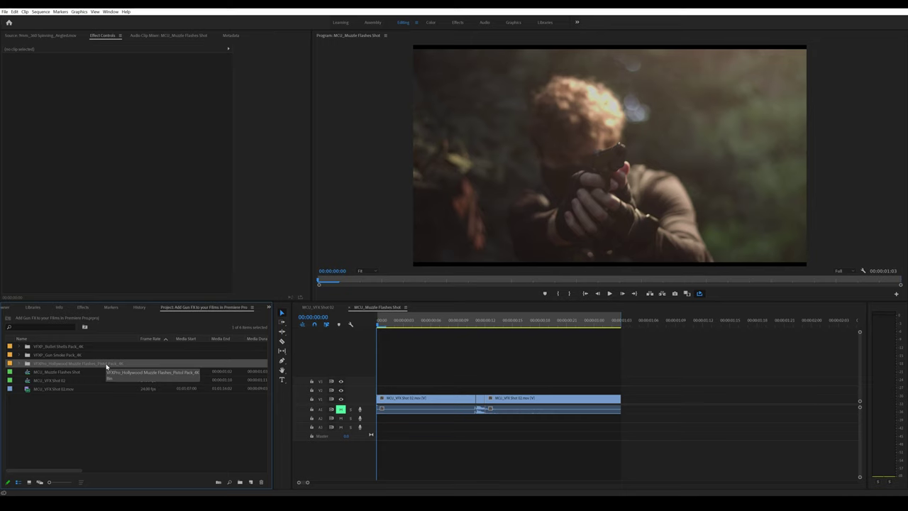
left_click(69, 357)
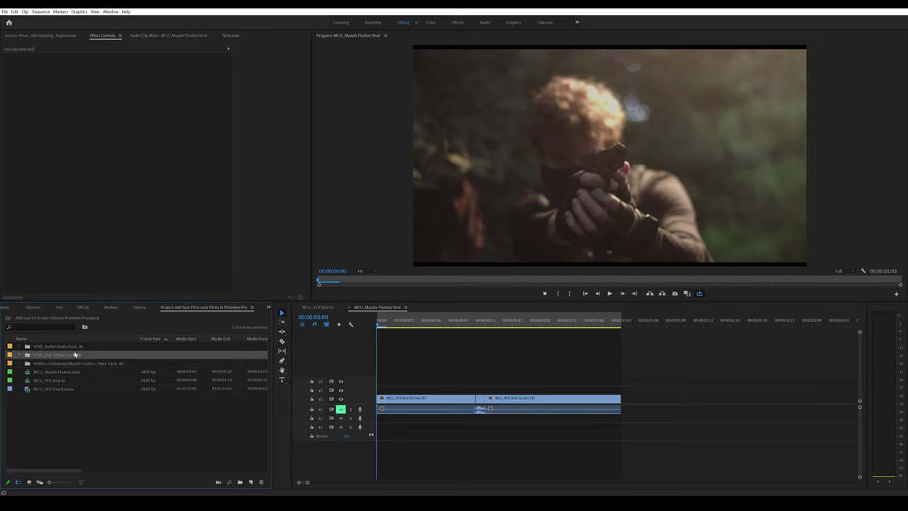
left_click(65, 347)
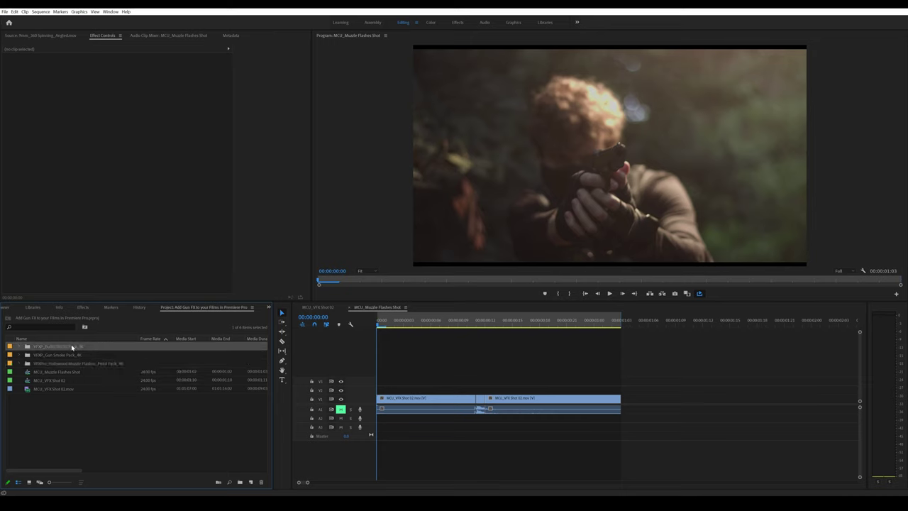
left_click(81, 349)
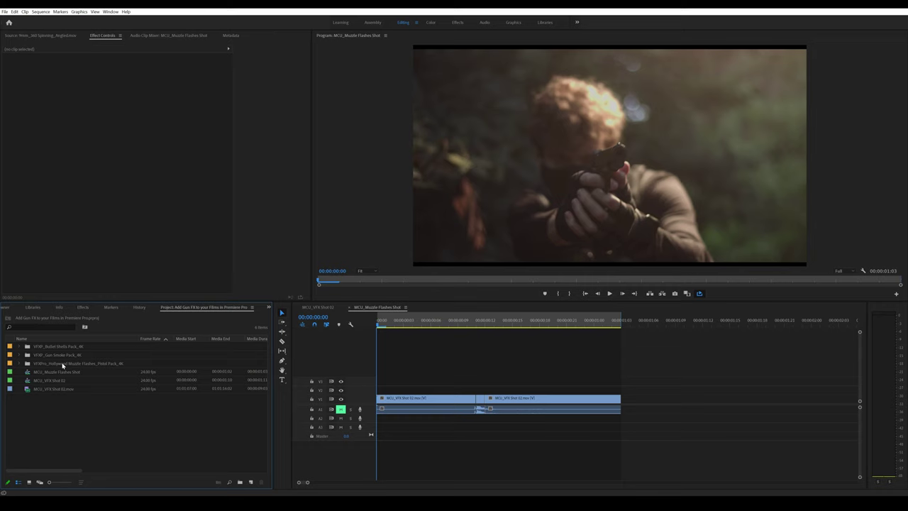
Find Muzzle Flash - Angled 10.mov in the pistol pack's Angled folder and place it on track V2 at 00:00:00:10.
left_click(19, 364)
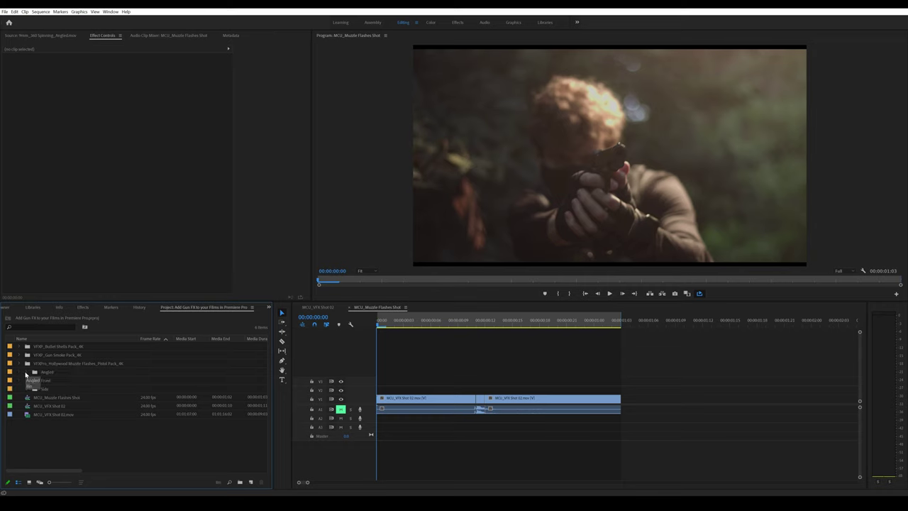
left_click(27, 373)
double_click(83, 450)
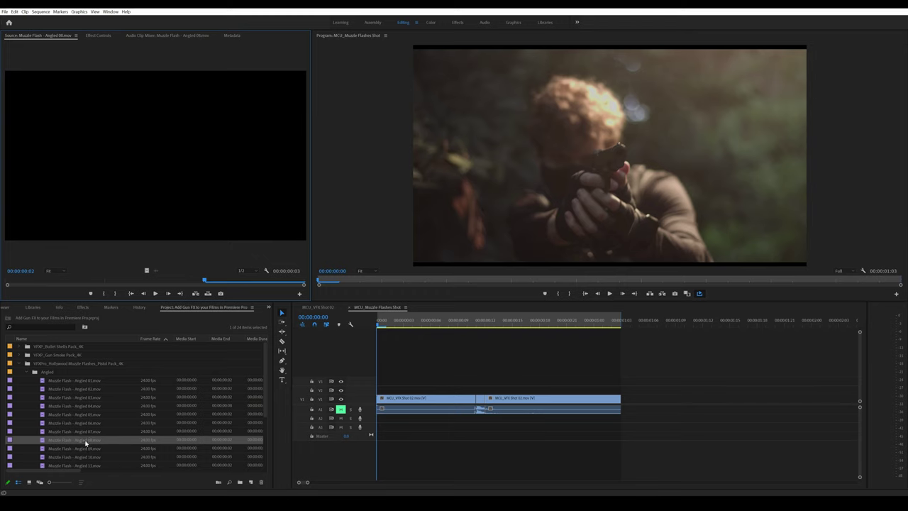
double_click(82, 457)
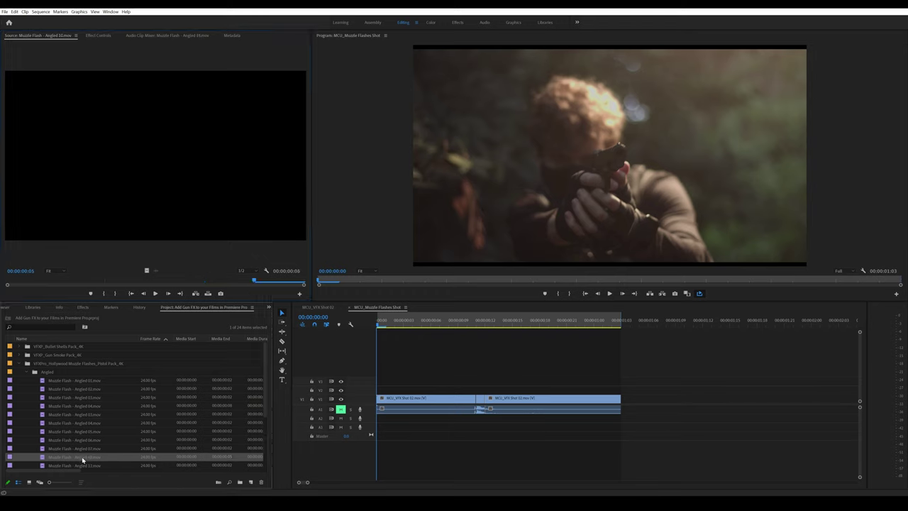
left_click(467, 322)
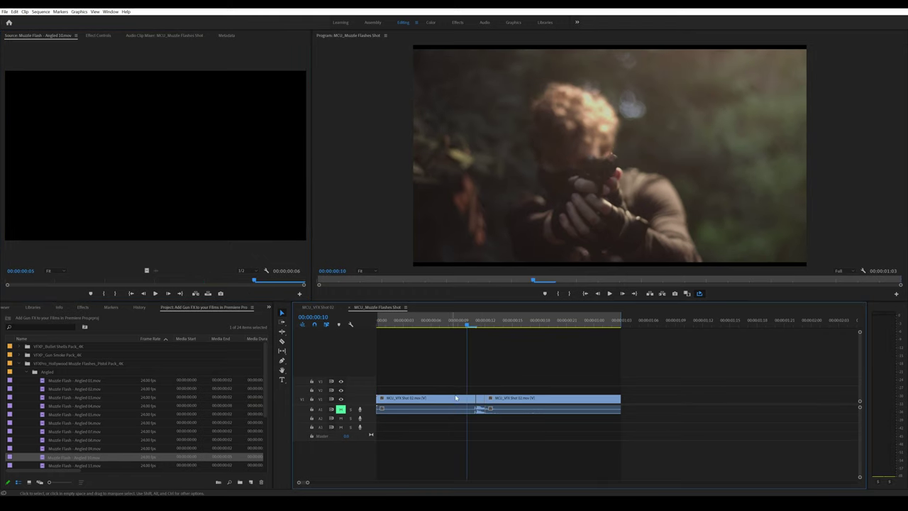
left_click_drag(43, 458, 471, 390)
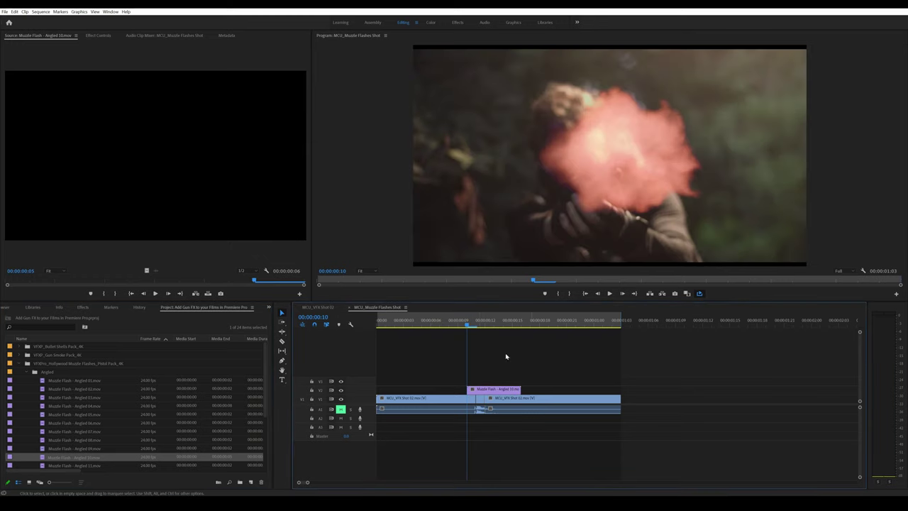
Scale down the muzzle flash clip and reposition it over the gun's barrel.
left_click(497, 389)
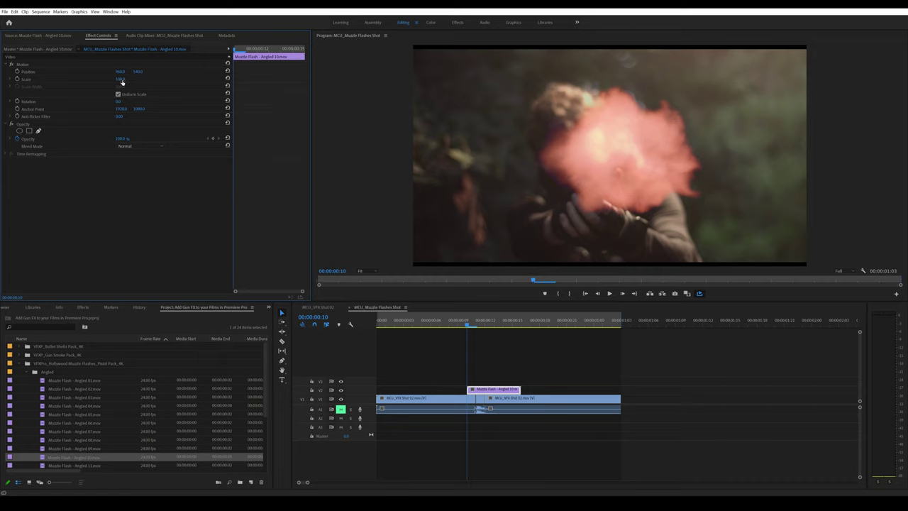
left_click(25, 66)
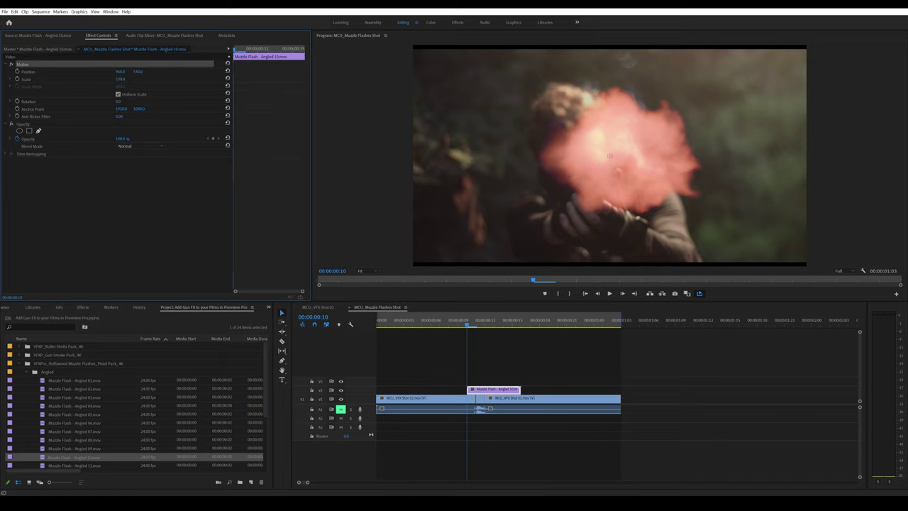
mouse_move(120, 79)
left_mouse_down()
mouse_move(138, 79)
mouse_move(106, 79)
left_mouse_up()
mouse_move(606, 190)
left_mouse_down()
mouse_move(610, 161)
mouse_move(617, 181)
left_mouse_up()
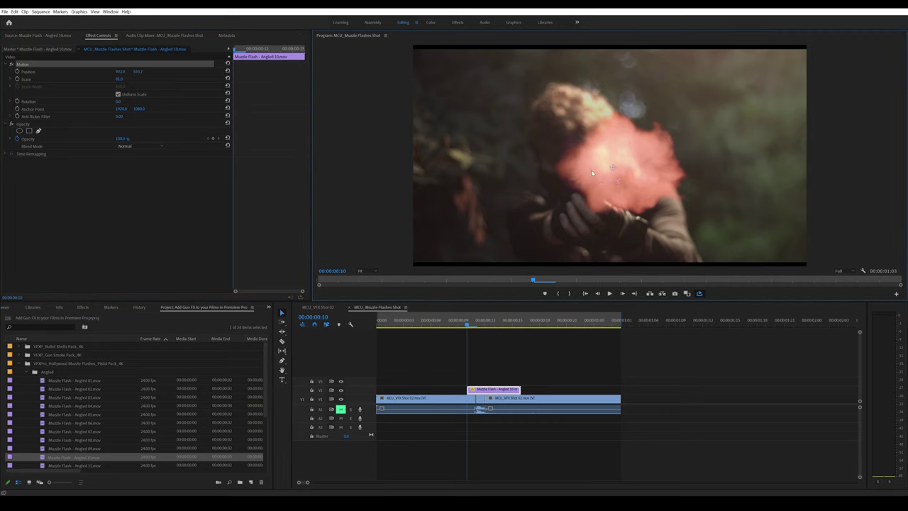
Raise the muzzle flash clip to track V4 and set its blend mode to Linear Dodge (Add).
left_click_drag(493, 389, 492, 375)
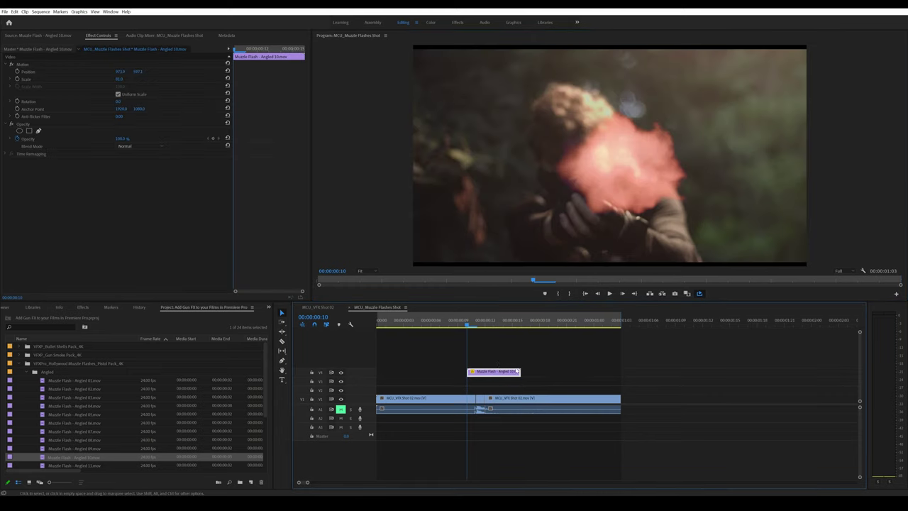
left_click(137, 146)
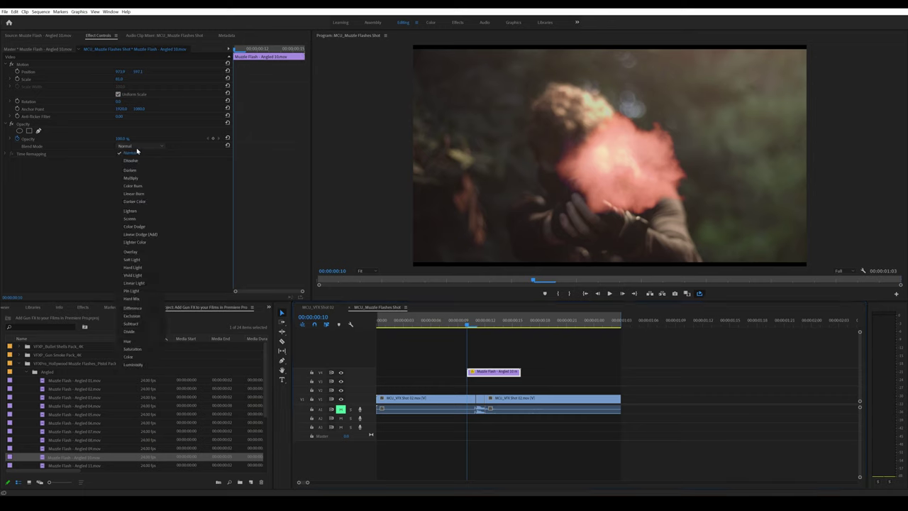
left_click(143, 234)
left_click(543, 367)
left_click(482, 374)
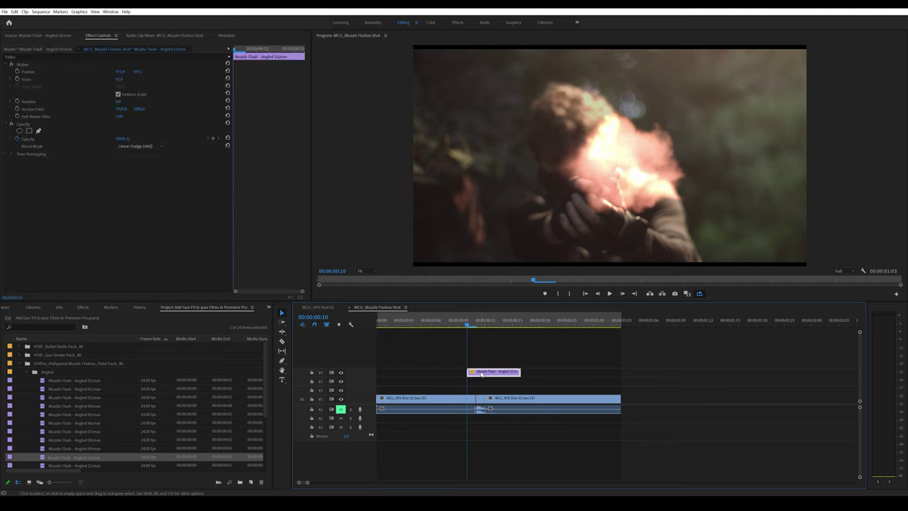
Stack two copies of the Muzzle Flash - Angled 10 clip on tracks V4 and V5, both starting at 00:00:00:10.
left_click_drag(485, 375, 486, 364)
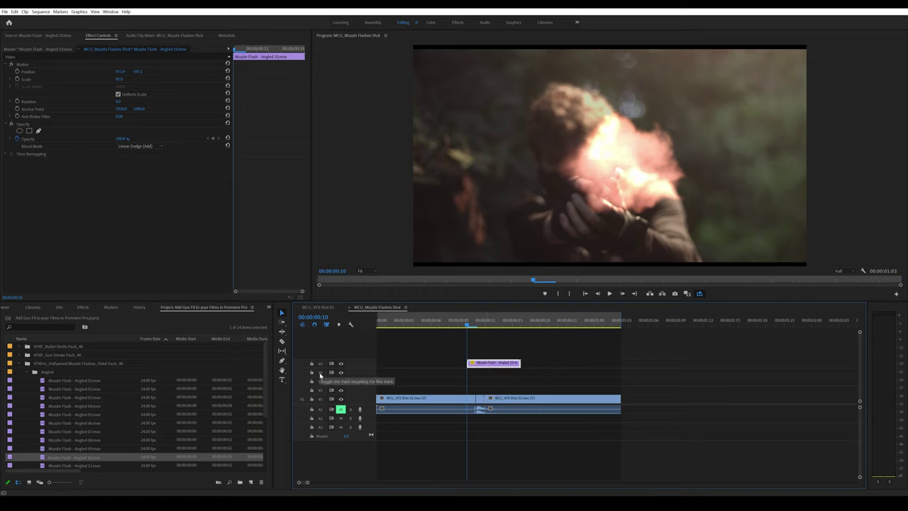
left_click(320, 374)
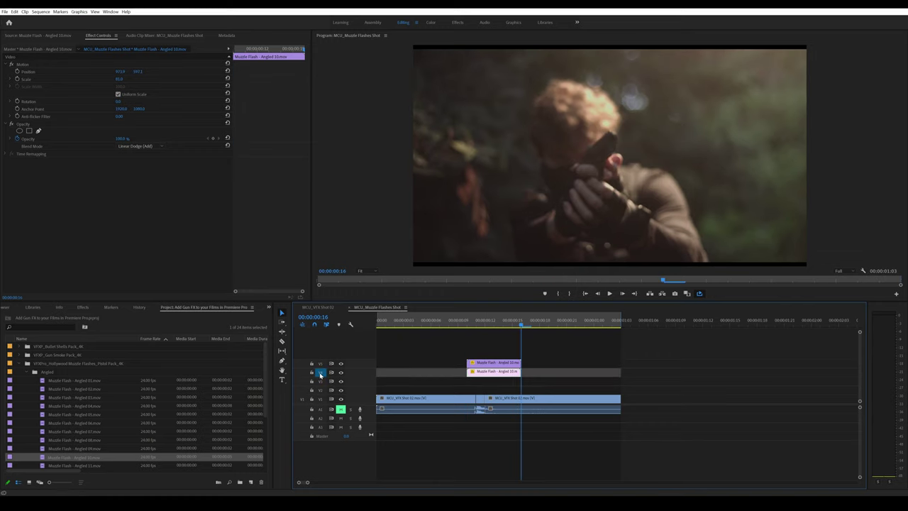
key("ctrl+v")
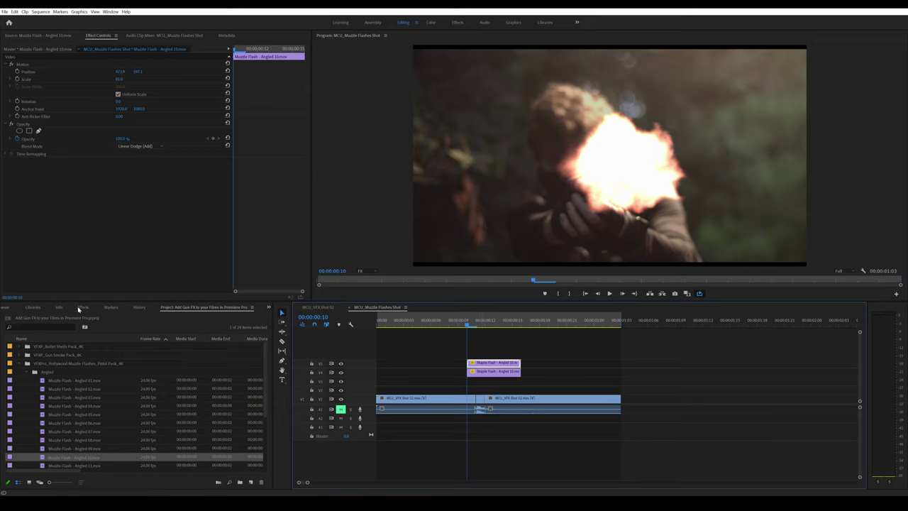
Apply Gaussian Blur to the upper muzzle flash copy with Repeat Edge Pixels enabled and Blurriness at 120.
left_click(78, 309)
left_click(44, 317)
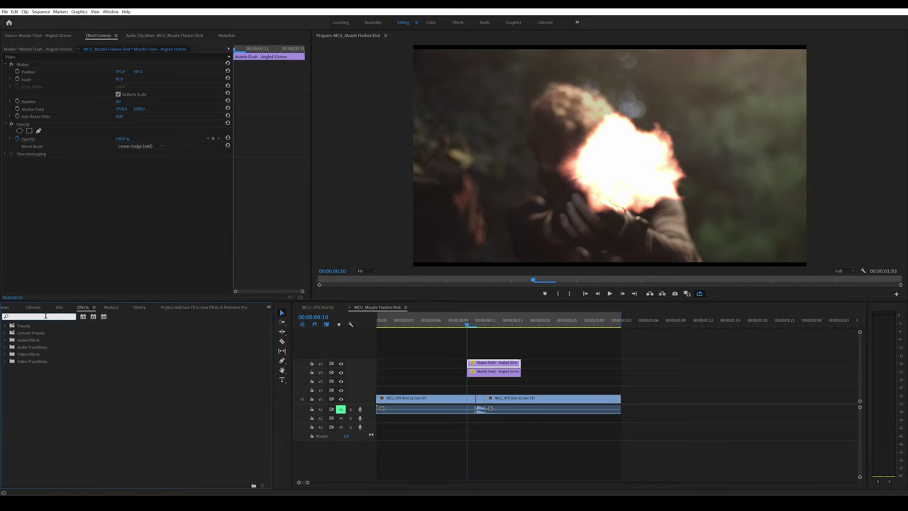
type("gauss")
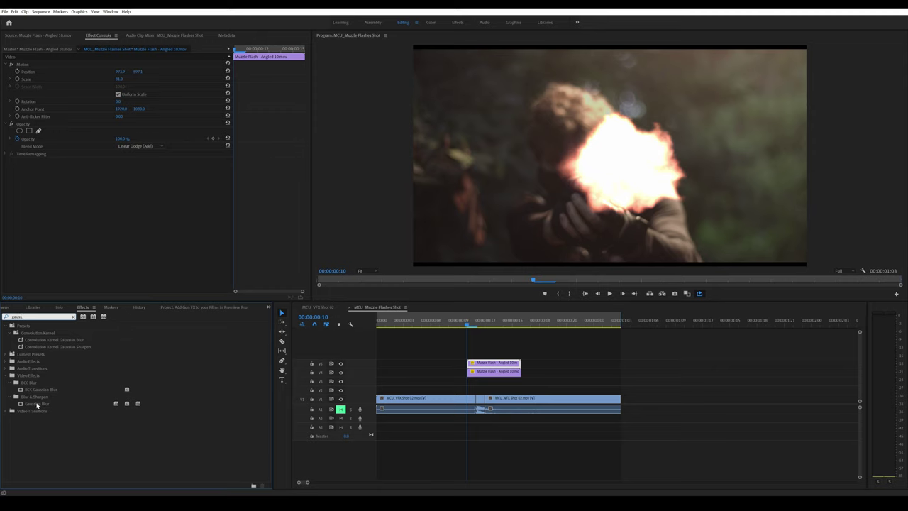
left_click(23, 404)
left_click_drag(22, 408, 495, 363)
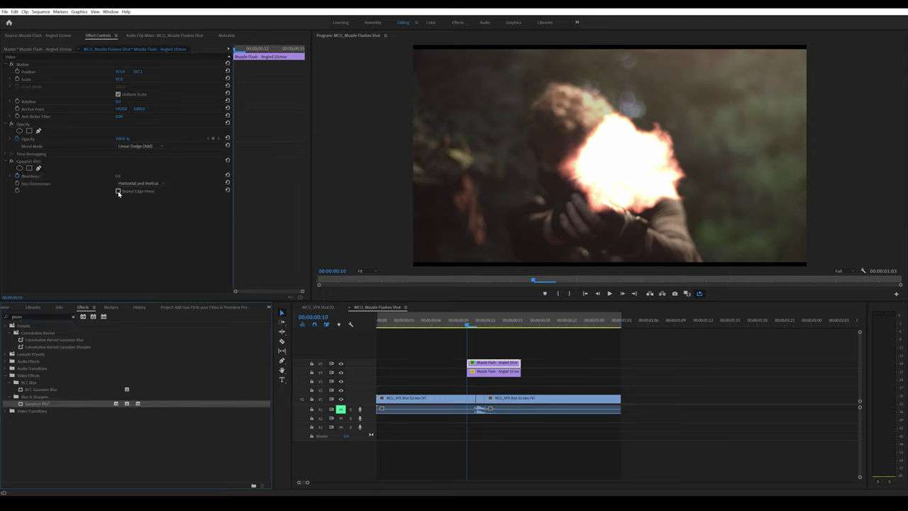
left_click(118, 191)
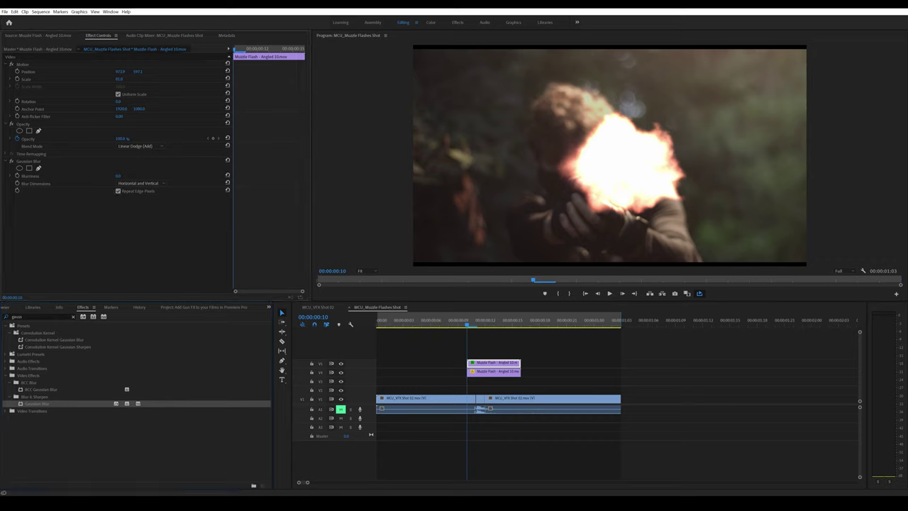
mouse_move(119, 176)
left_mouse_down()
mouse_move(154, 176)
mouse_move(134, 175)
left_mouse_up()
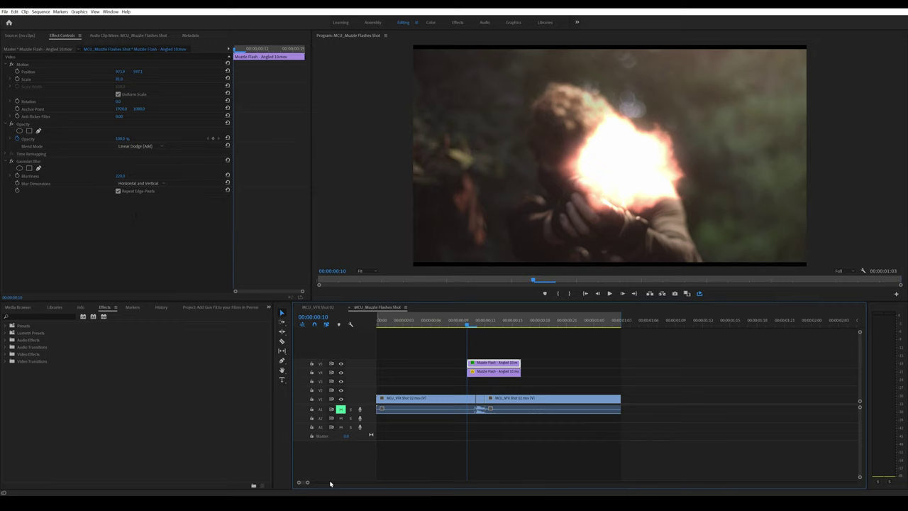
Isolate the shot's single frame at 00:00:00:10, duplicate it onto track V2, and raise the two flash clips to V5 and V6.
left_click_drag(300, 483, 307, 484)
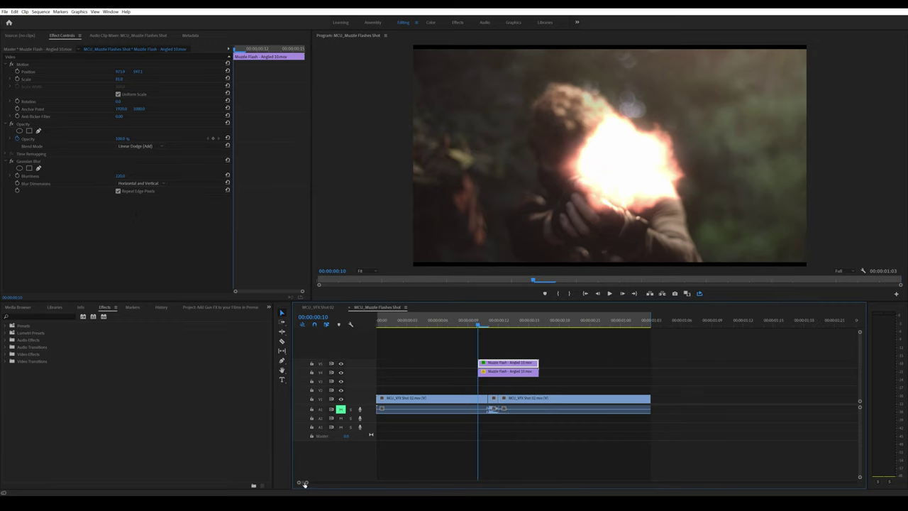
left_click(483, 400)
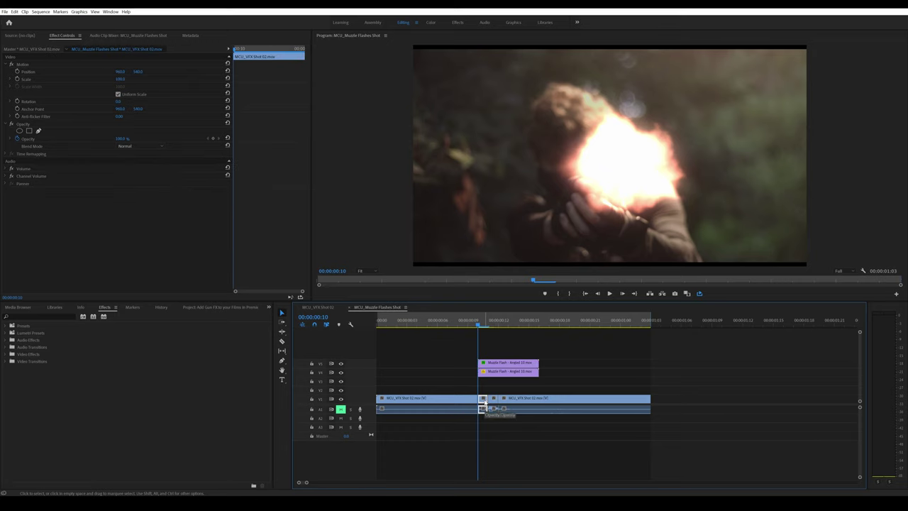
left_click(320, 391)
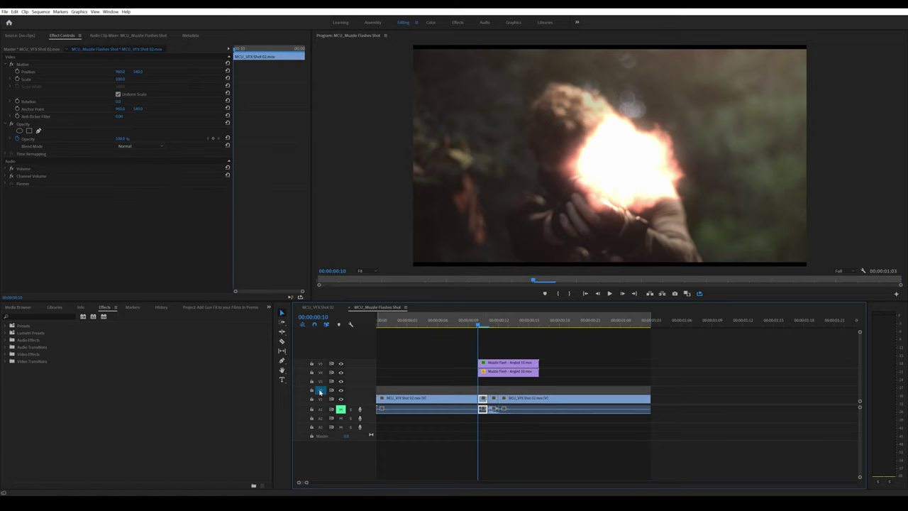
key("ctrl+v")
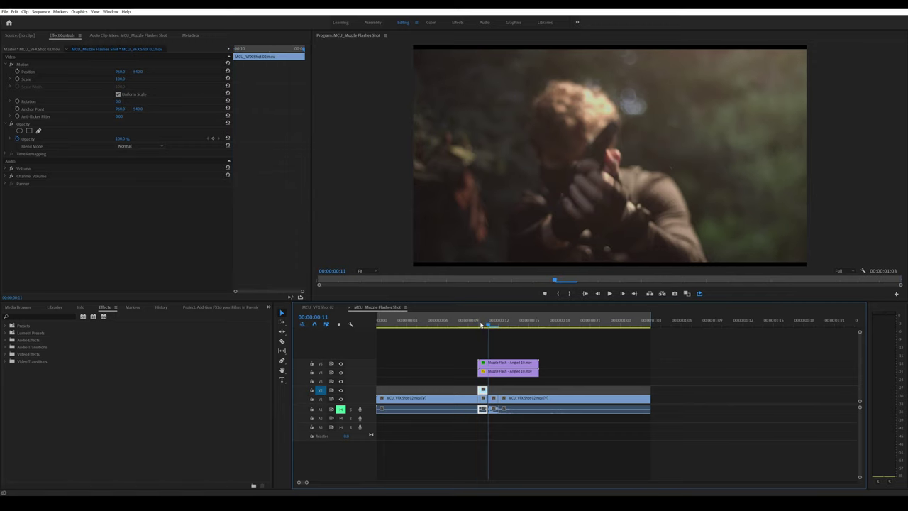
left_click(480, 324)
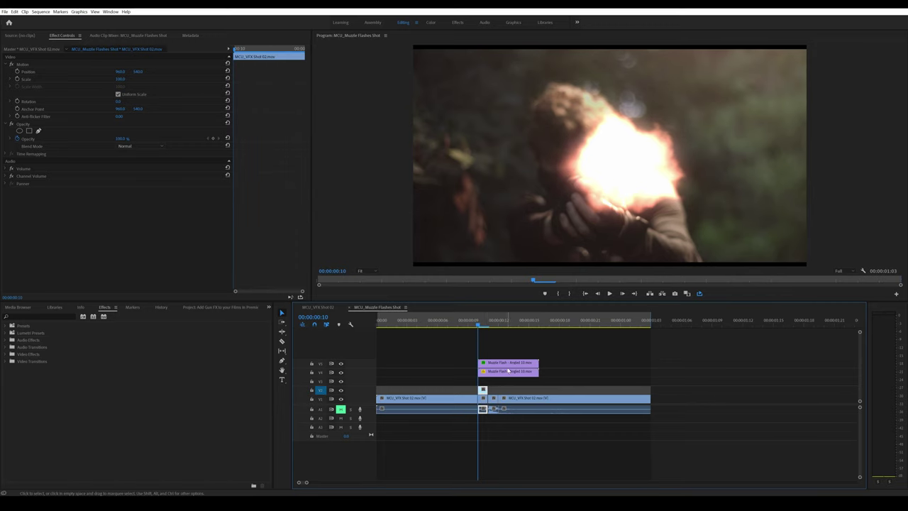
left_click_drag(508, 371, 507, 367)
With the flash tracks hidden, draw a freeform opacity mask around the gun and hands on the one-frame V2 clip.
left_click(483, 390)
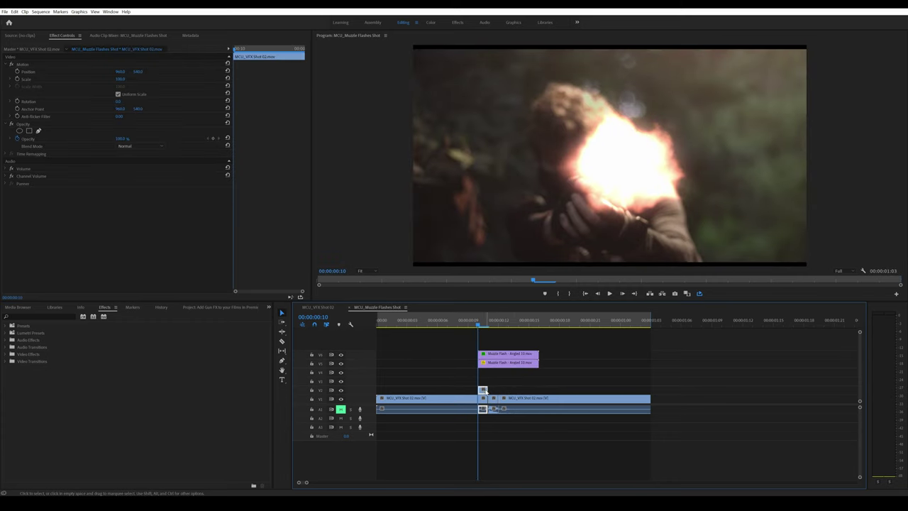
left_click(38, 132)
left_click(595, 162)
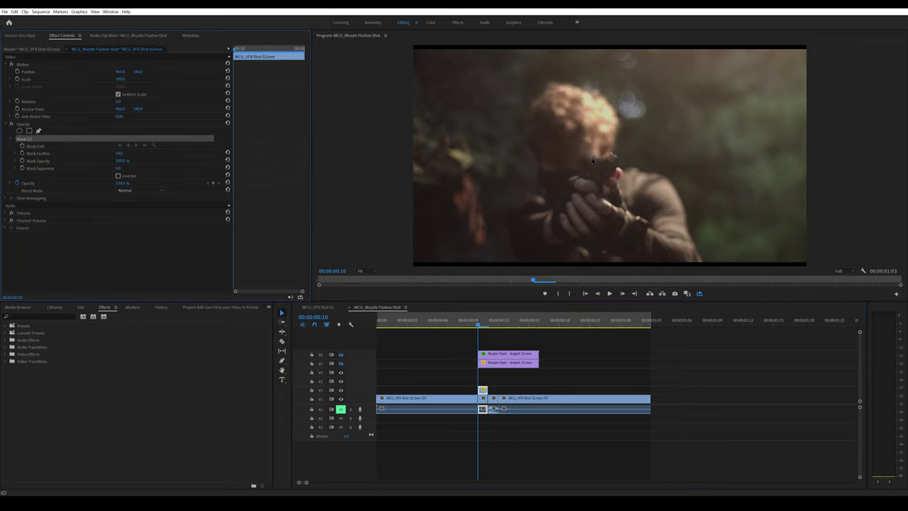
left_click(592, 158)
left_click(610, 154)
left_click(618, 156)
left_click(620, 159)
left_click(622, 162)
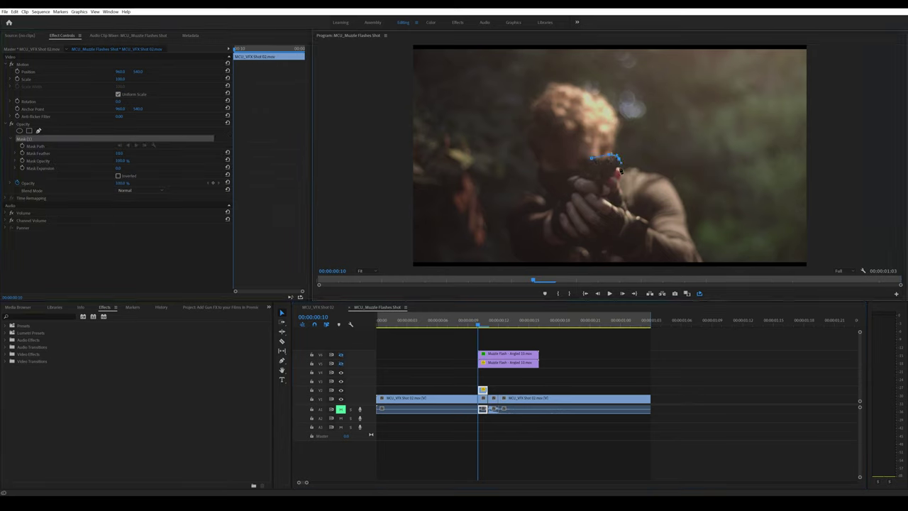
left_click(619, 201)
left_click(588, 245)
left_click(549, 238)
left_click(563, 182)
left_click(602, 160)
Draw a second freeform opacity mask around the shooter's shoulders, arms and torso on the V2 clip.
left_click(38, 130)
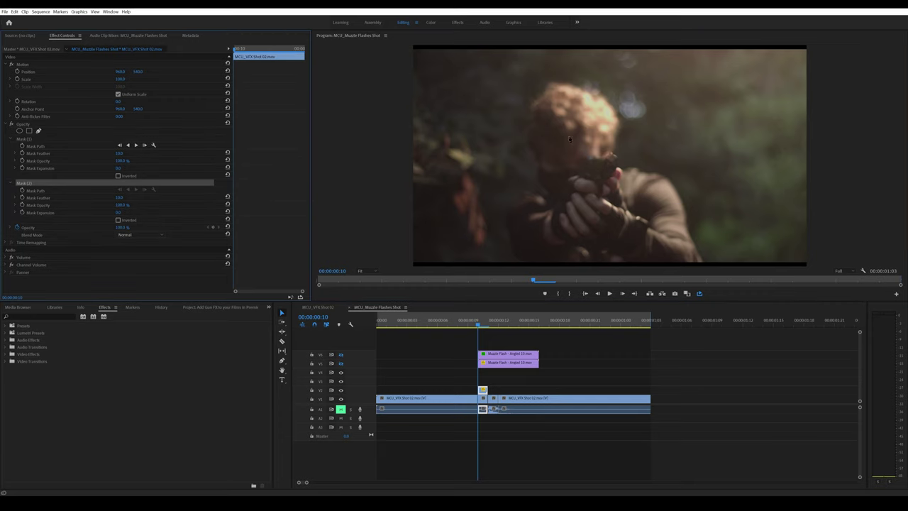
left_click(613, 171)
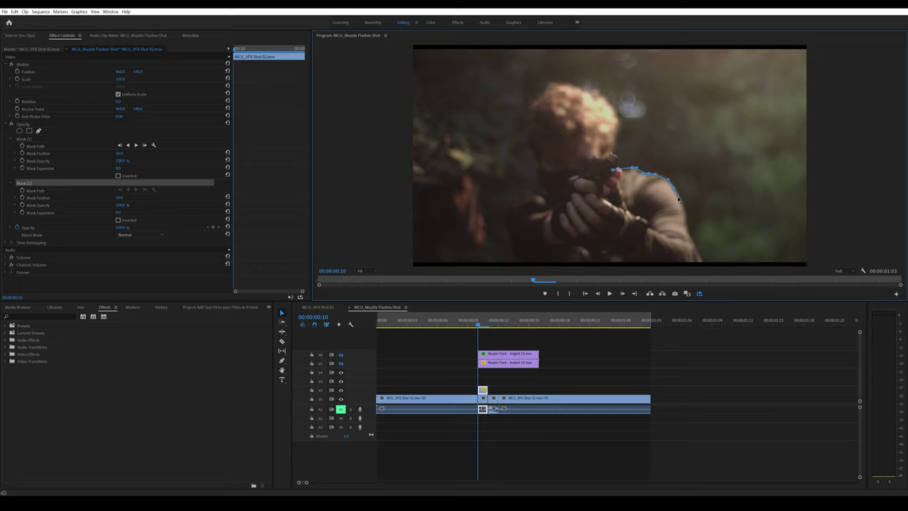
left_click(681, 258)
left_click(570, 257)
left_click(512, 245)
left_click(516, 203)
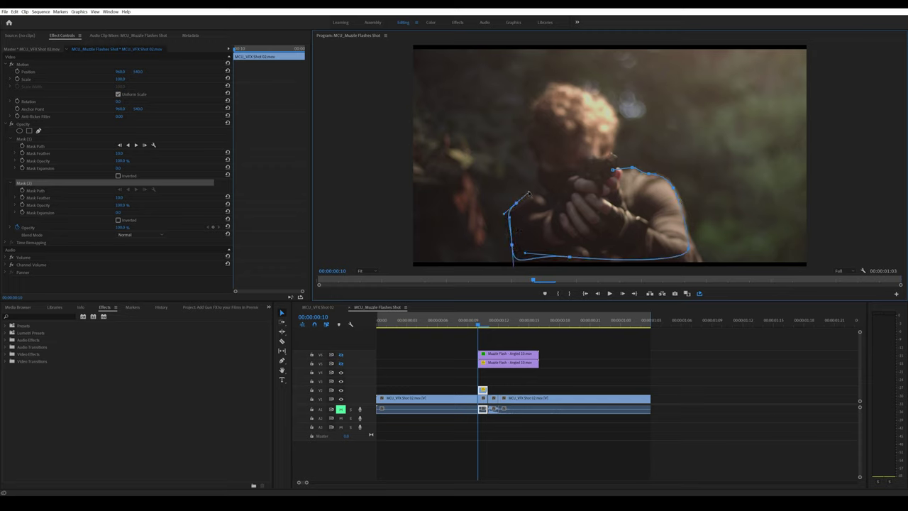
left_click(542, 182)
left_click(583, 163)
left_click(614, 171)
Draw a third freeform opacity mask around the shooter's head on the V2 clip.
left_click(38, 131)
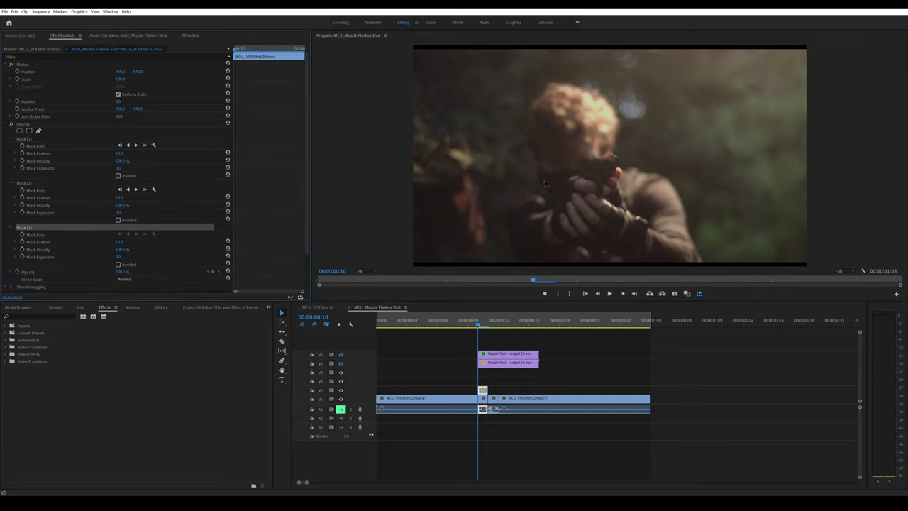
left_click(554, 192)
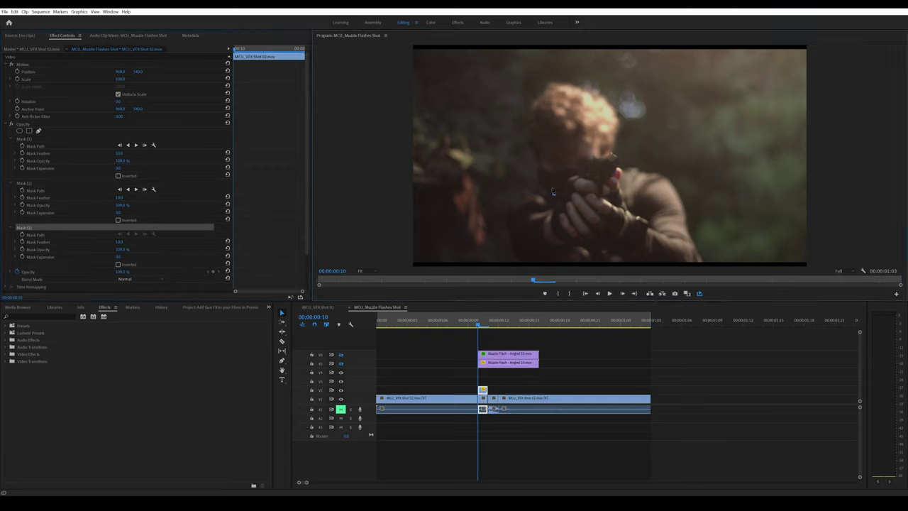
left_click(531, 146)
left_click(538, 97)
left_click_drag(554, 82, 564, 82)
left_click(583, 89)
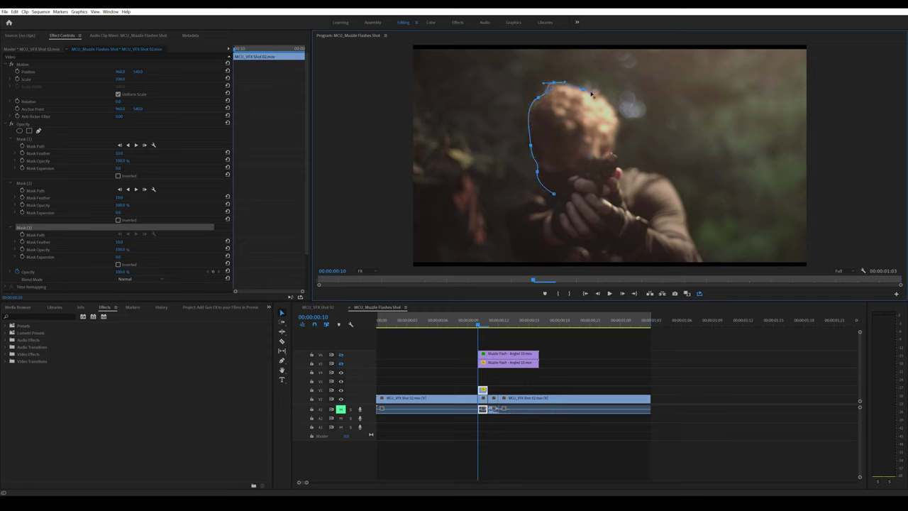
left_click(613, 142)
left_click(612, 164)
left_click_drag(593, 202, 575, 205)
left_click(554, 194)
Set the masked V2 clip's blend mode to Linear Dodge (Add).
scroll(32, 125, "down", 2)
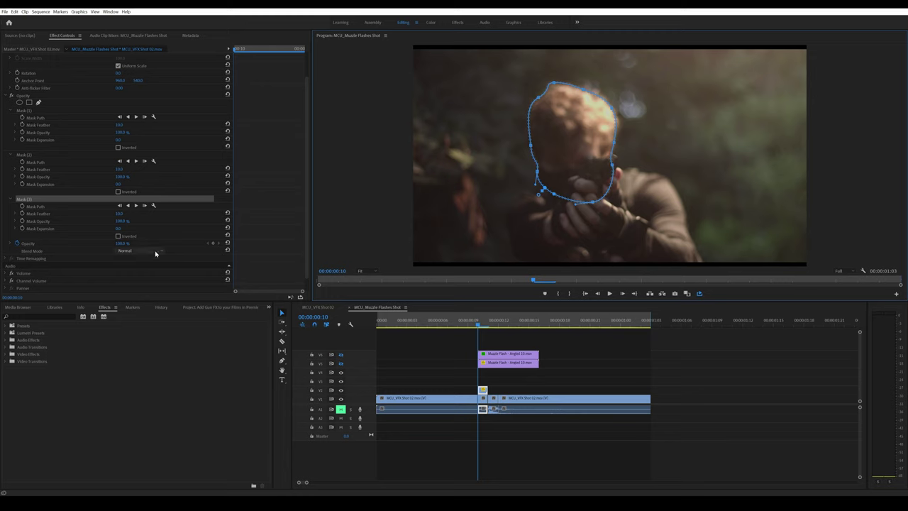
left_click(155, 252)
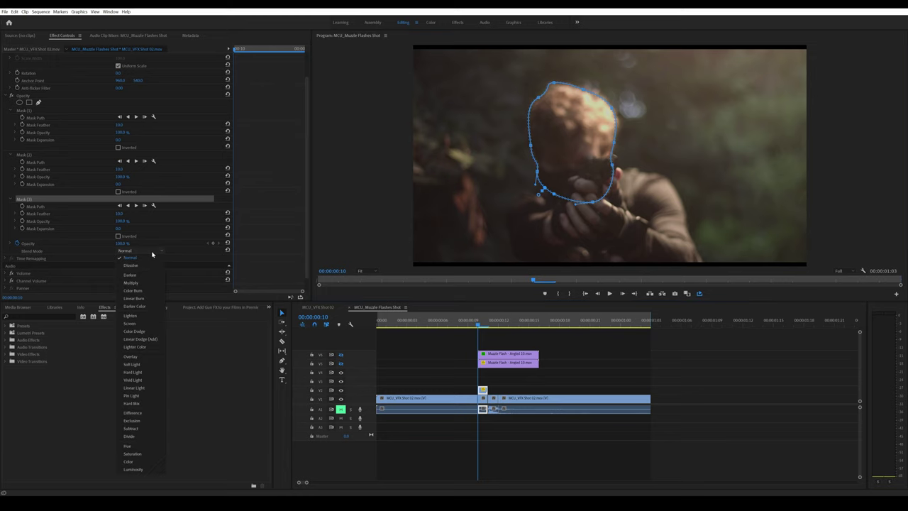
left_click(147, 340)
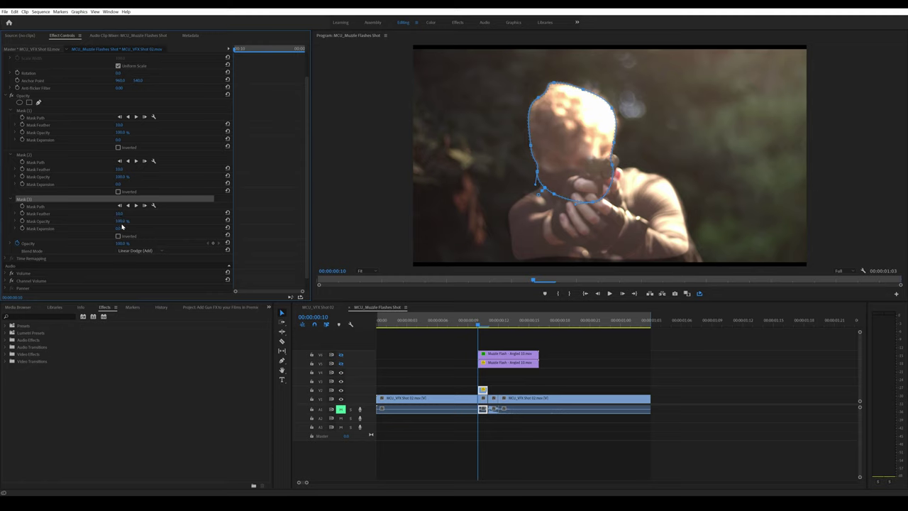
Set the feather of all three masks to 150 and the V2 clip's overall opacity to 75% with its keyframing turned off.
left_click_drag(119, 213, 179, 214)
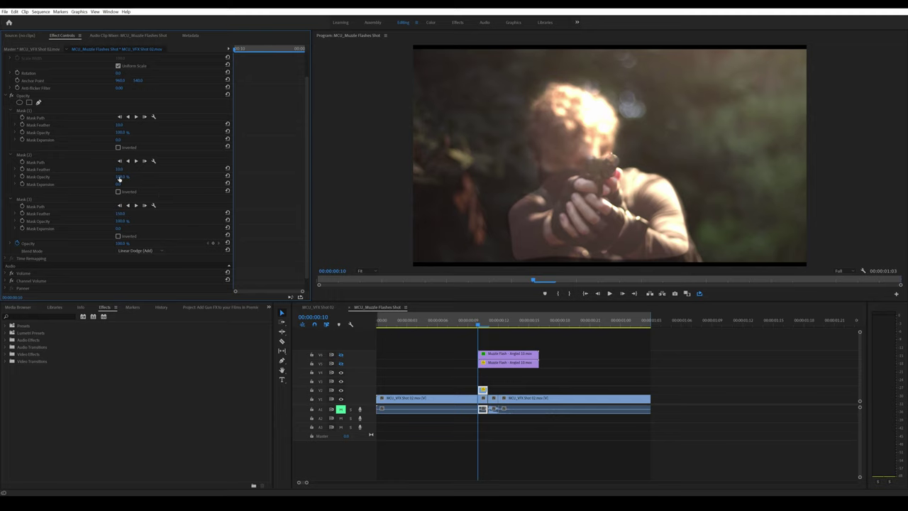
left_click_drag(119, 168, 142, 173)
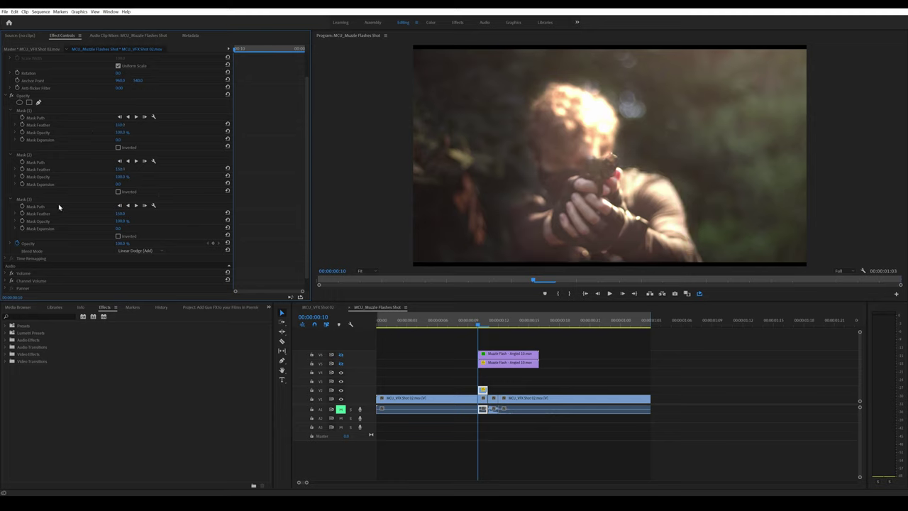
left_click(22, 244)
left_click(122, 243)
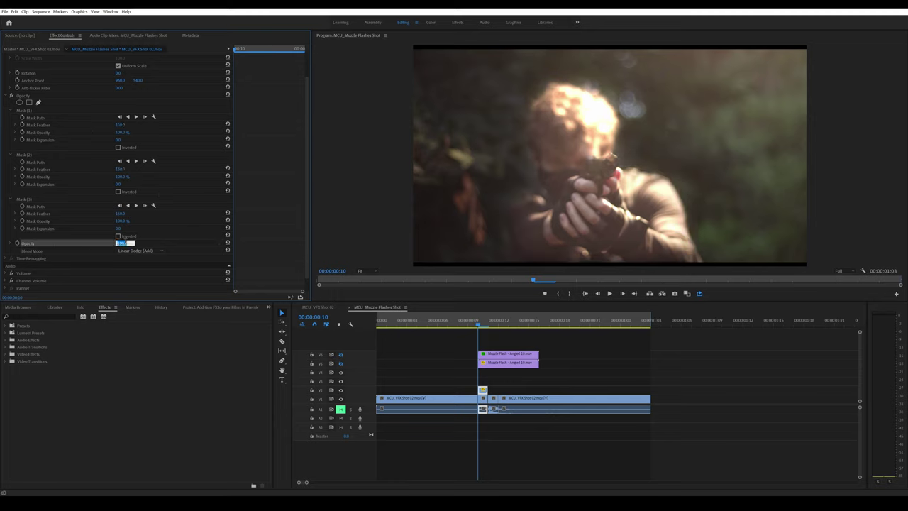
type("75")
key("Return")
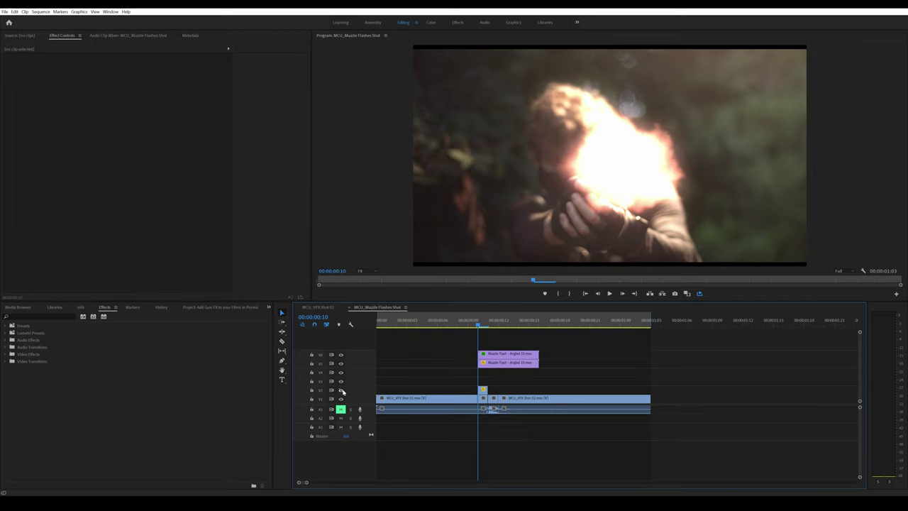
Compare the shot with track V2 hidden and shown, lower the head mask's opacity, and save the project.
left_click(342, 390)
left_click(342, 389)
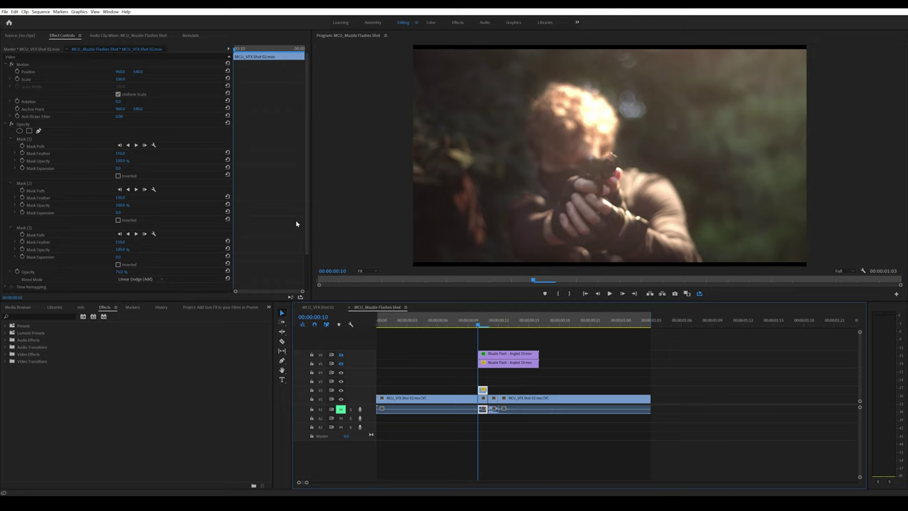
left_click_drag(125, 249, 112, 250)
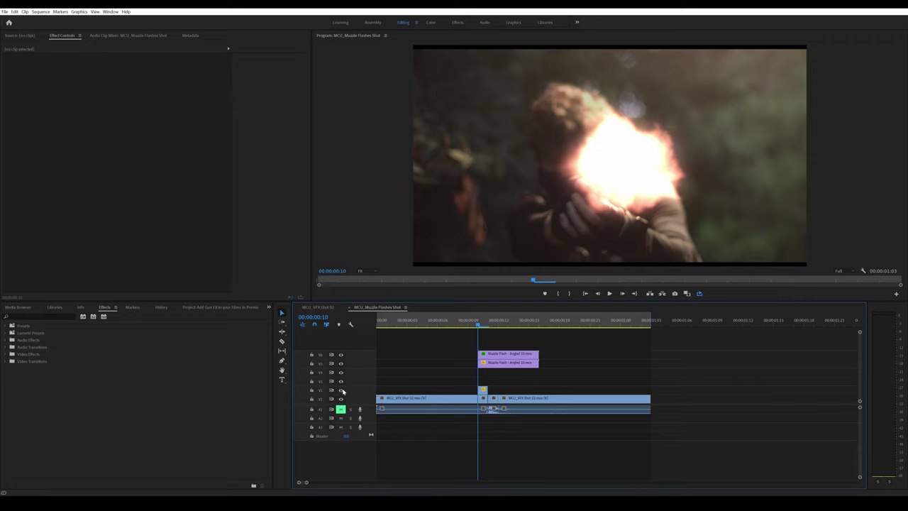
key("ctrl+s")
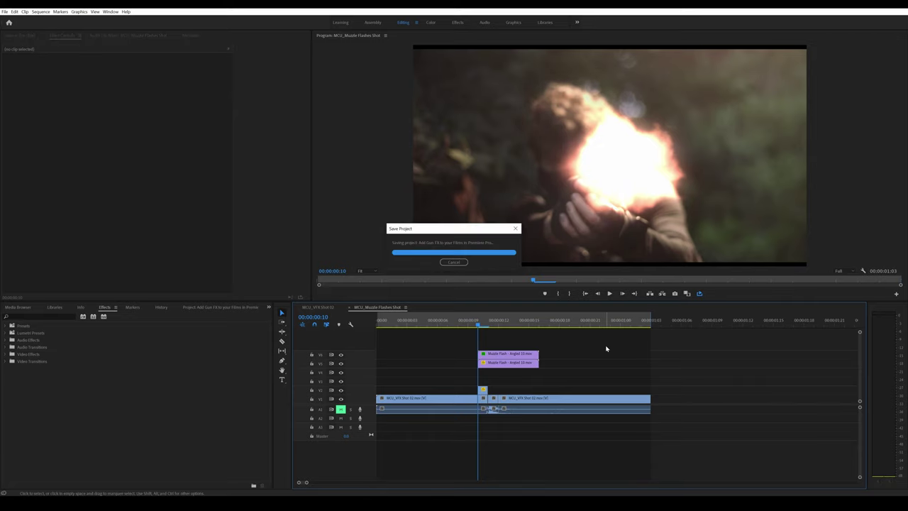
Find Gun Smoke Angled_04.mov in the gun smoke pack's Angled folder and preview its opening frames.
left_click(228, 308)
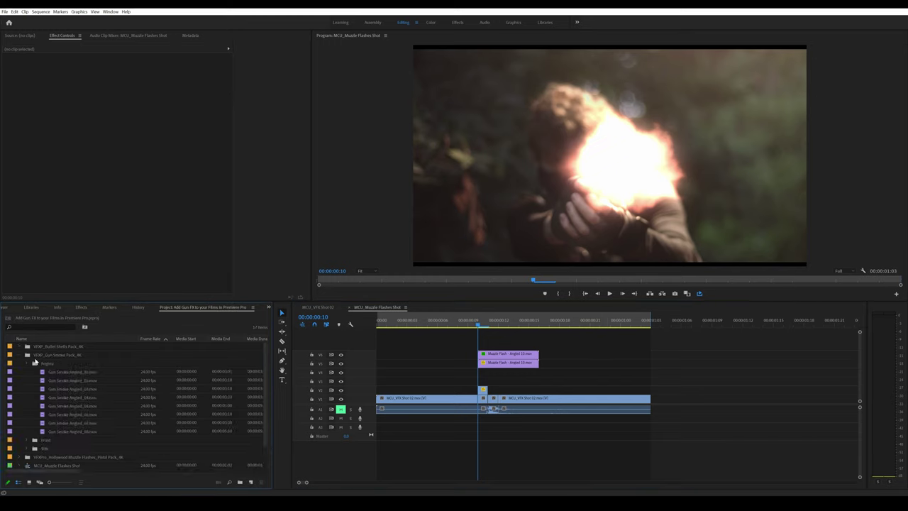
left_click(43, 365)
double_click(85, 373)
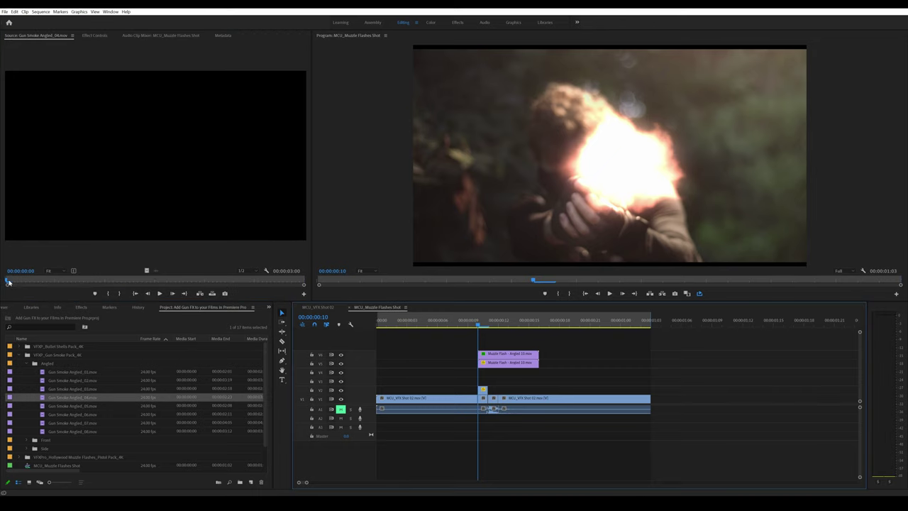
left_click_drag(9, 281, 31, 283)
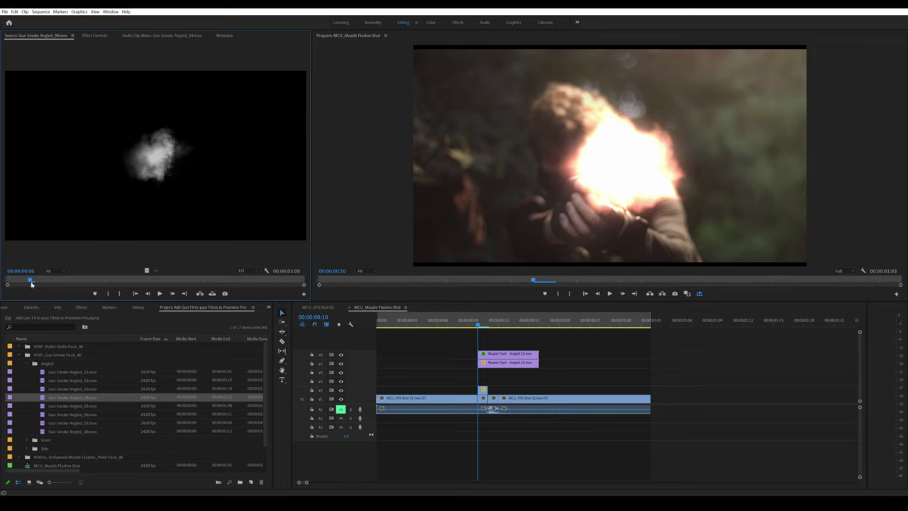
Place the smoke clip, starting from its 00:00:00:06 frame, on track V4 at 00:00:00:10 and apply Horizontal Flip to it.
key("i")
left_click_drag(151, 190, 484, 371)
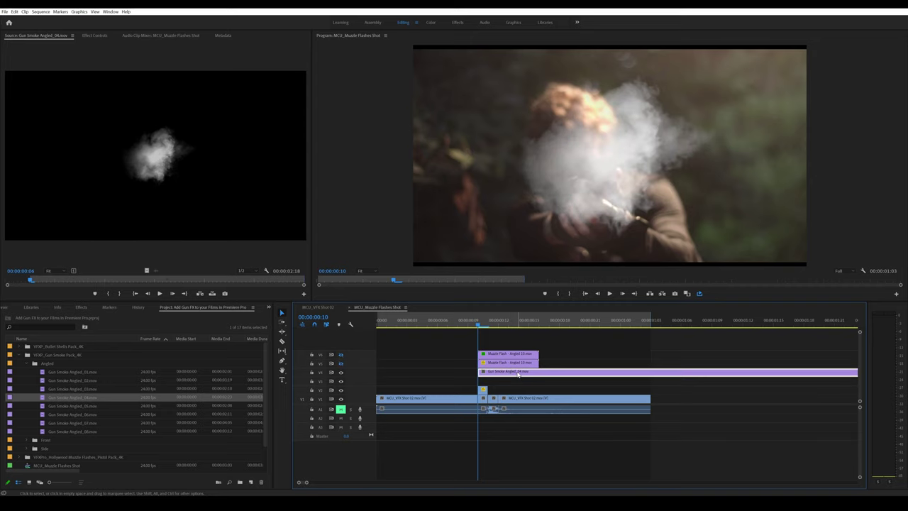
left_click(81, 307)
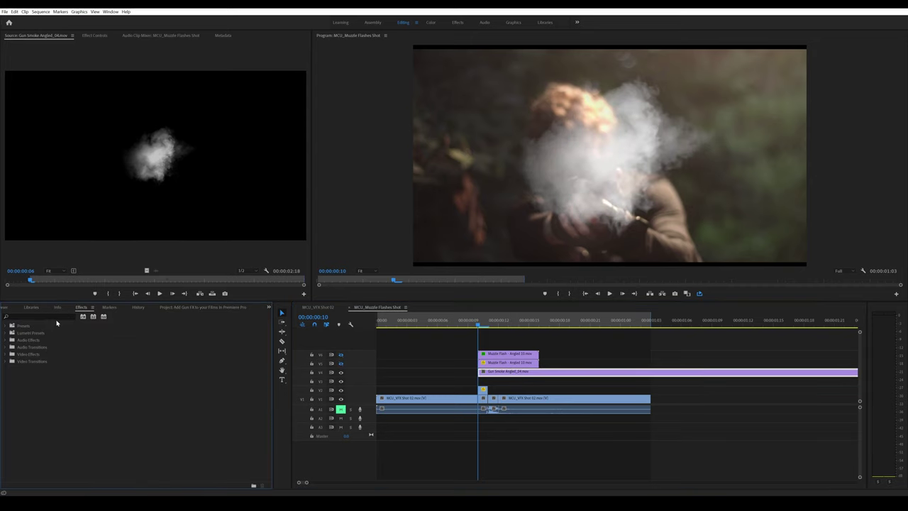
left_click(51, 316)
type("flip")
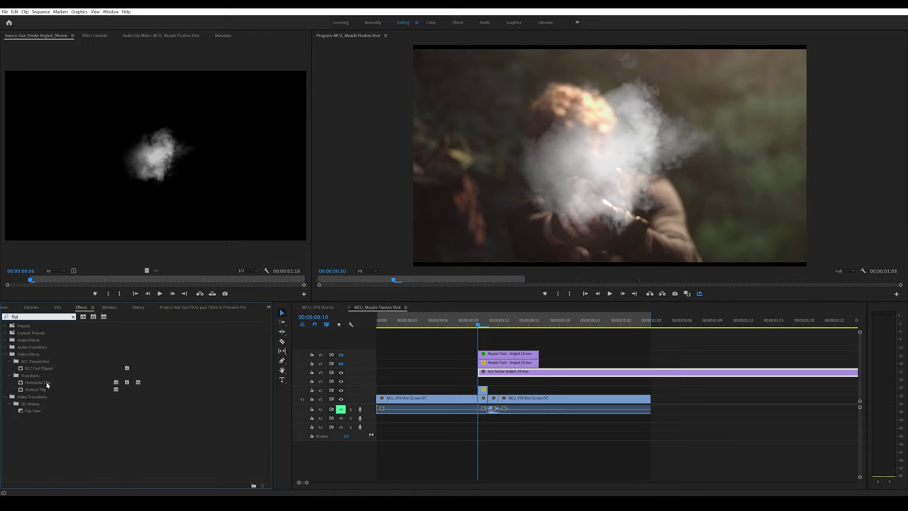
left_click_drag(47, 385, 521, 372)
Set the gun smoke clip's blend mode to Screen.
left_click(95, 35)
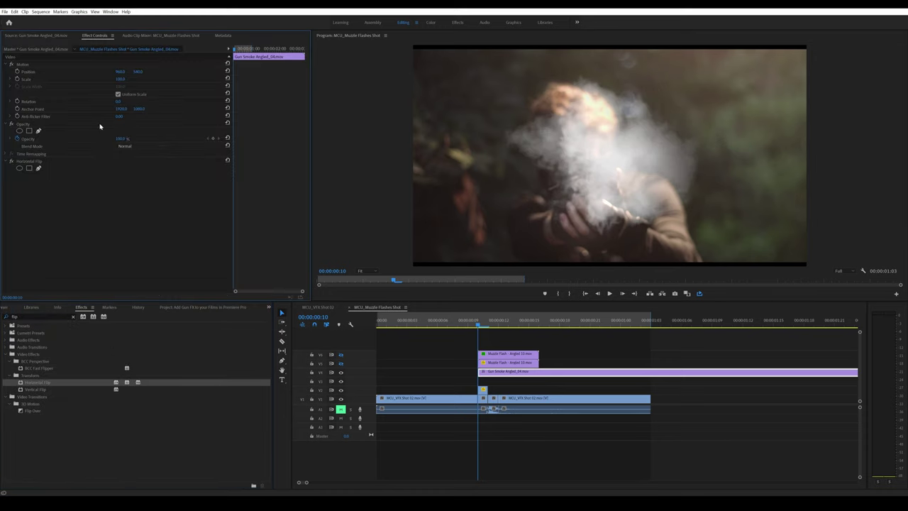
left_click(140, 147)
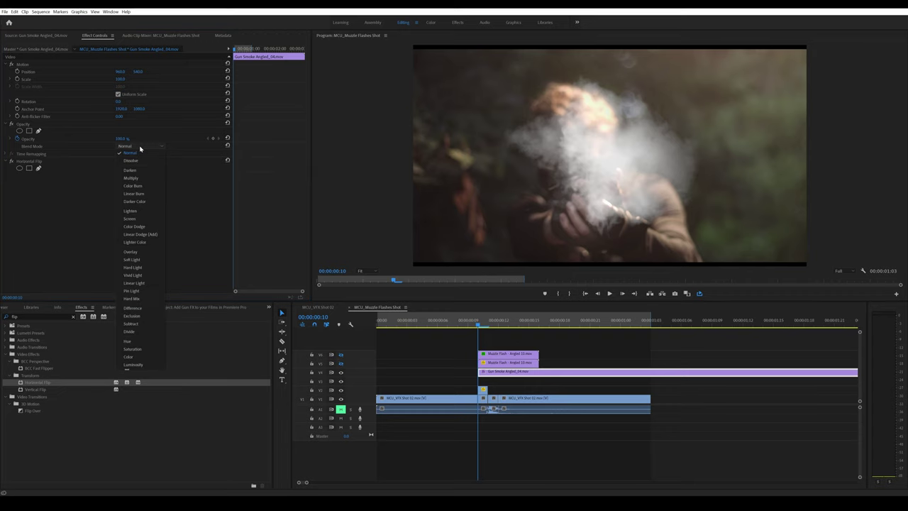
left_click(140, 214)
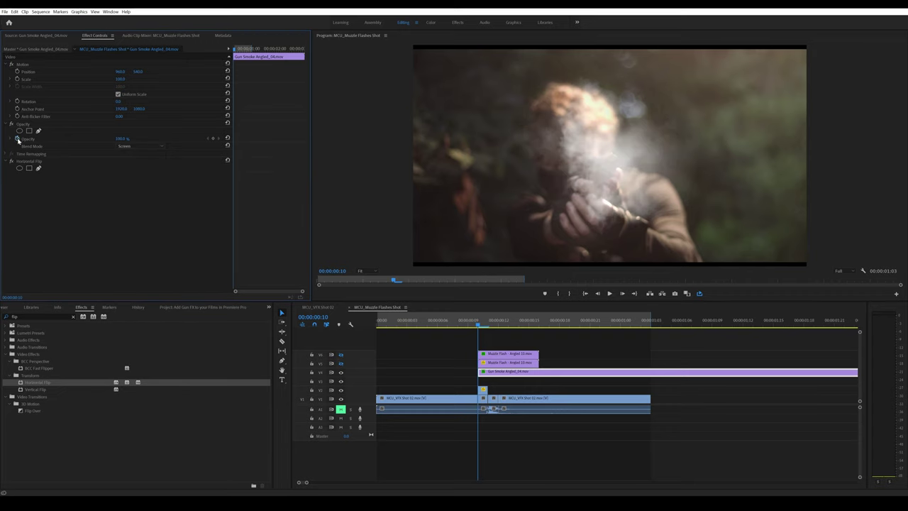
Turn off opacity keyframing on the gun smoke clip and lower its opacity to 50%.
left_click(28, 139)
left_click(125, 139)
type("75")
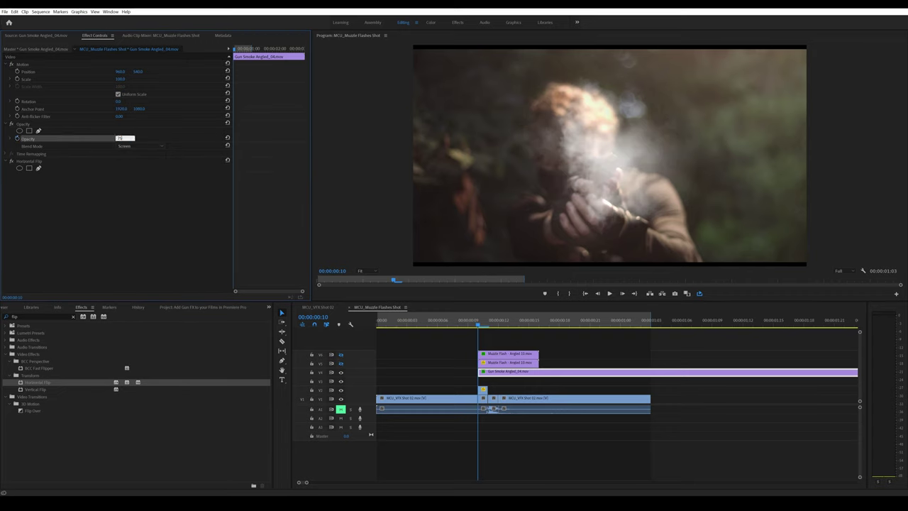
key("Return")
left_click(126, 138)
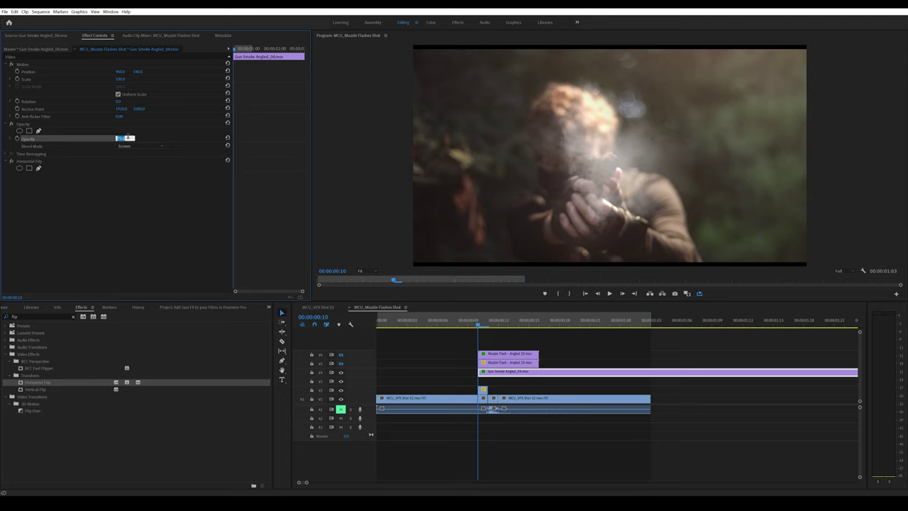
type("65")
left_click(147, 181)
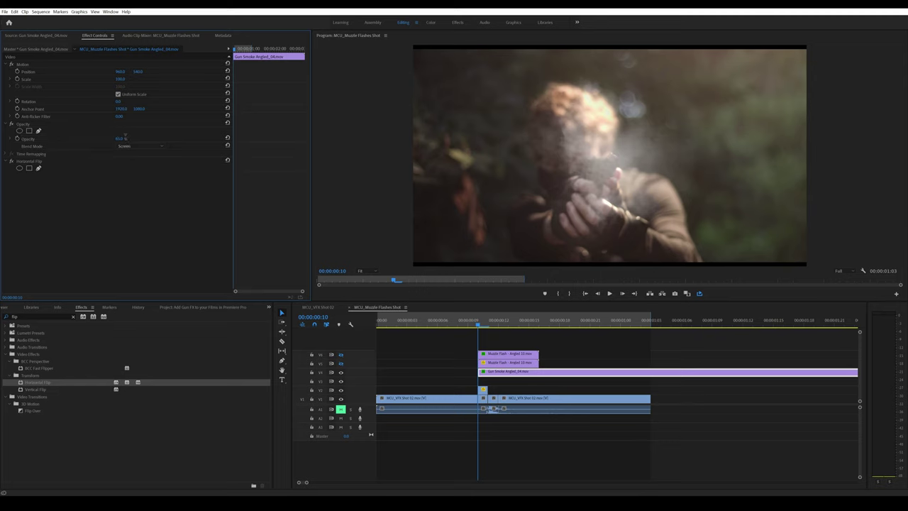
left_click(125, 139)
type("45")
key("Return")
Scale the gun smoke clip to 125% and reposition it around the pistol's muzzle in the frame.
left_click(26, 65)
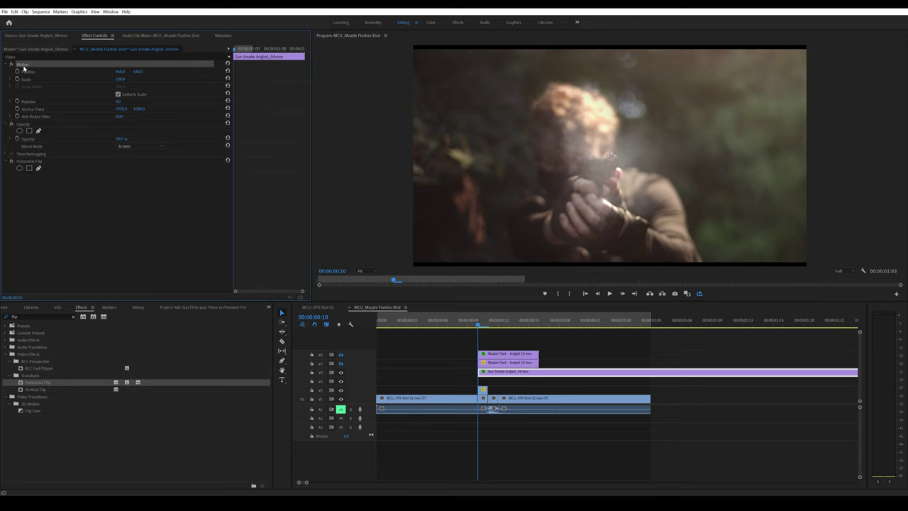
left_click_drag(671, 216, 648, 205)
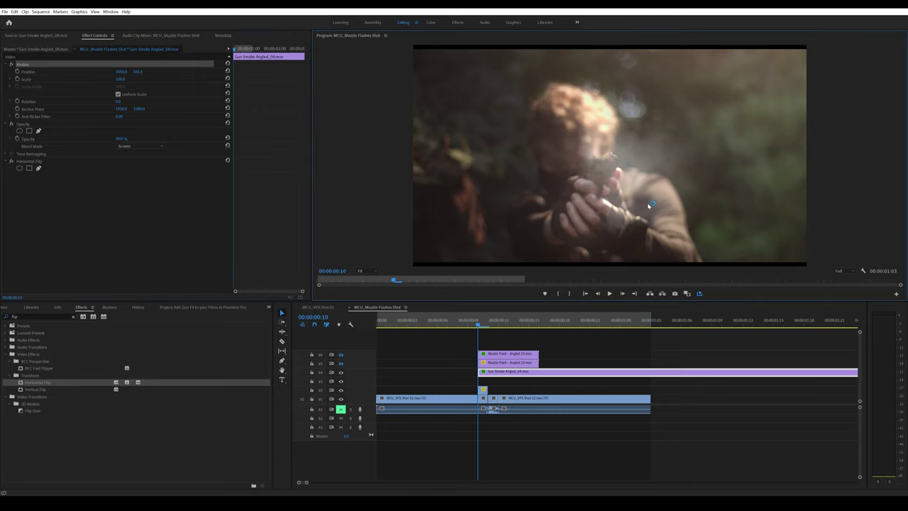
left_click(121, 80)
type("125")
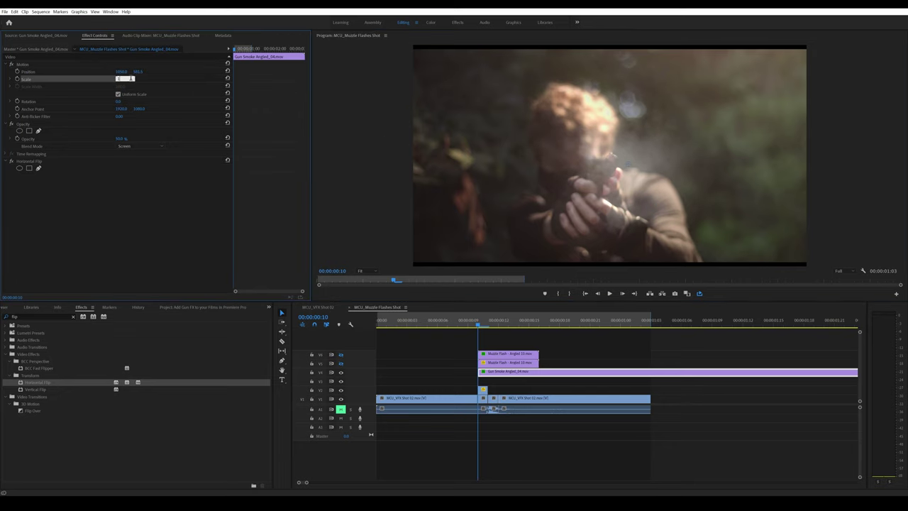
key("Return")
left_click(26, 64)
left_click_drag(612, 151, 613, 142)
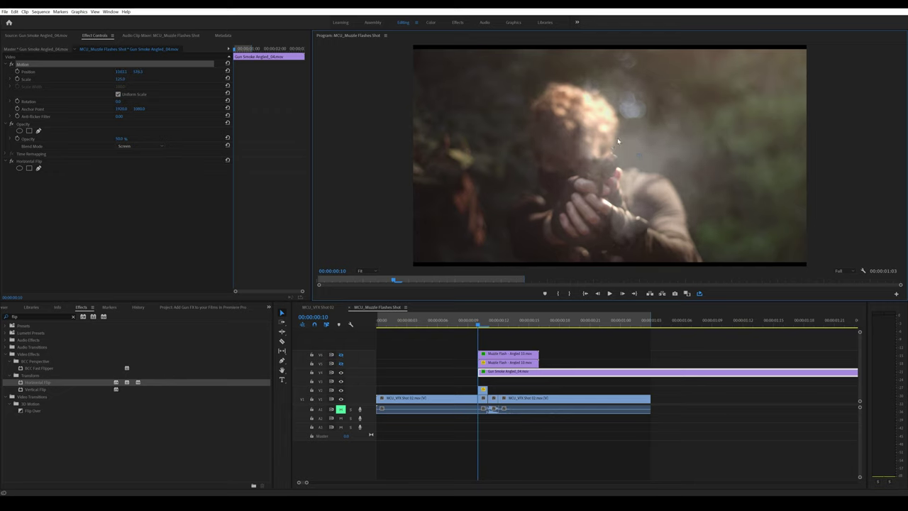
Play back the shot with the gun smoke and check the frames around the gunshot.
key("space")
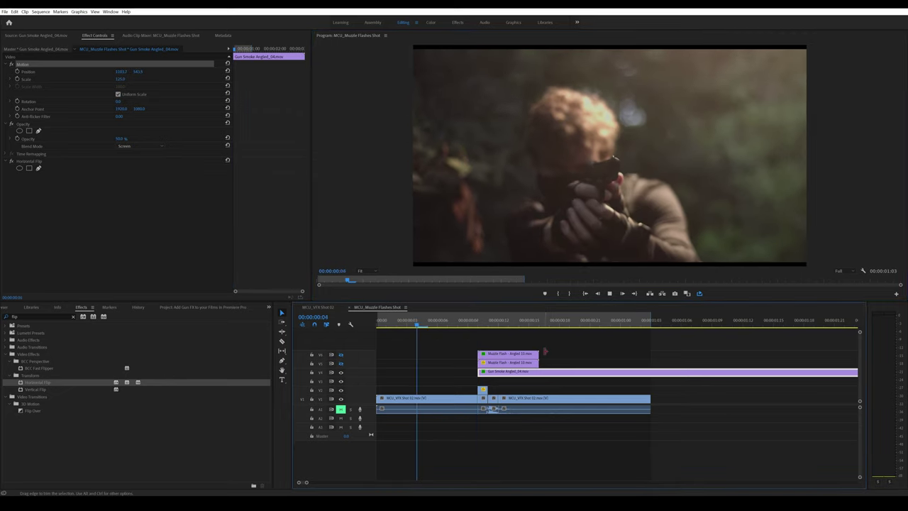
left_click(477, 326)
mouse_move(477, 329)
left_mouse_down()
mouse_move(537, 333)
mouse_move(468, 335)
left_mouse_up()
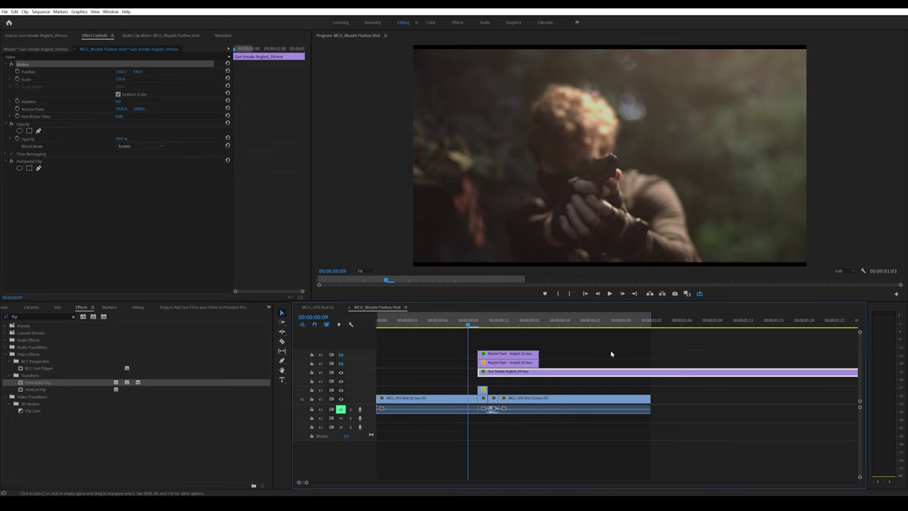
key("space")
Show the two muzzle flash tracks V5 and V6 again and play the shot with flash and smoke together.
left_click(478, 327)
left_click(340, 355)
left_click(341, 363)
left_click(341, 364)
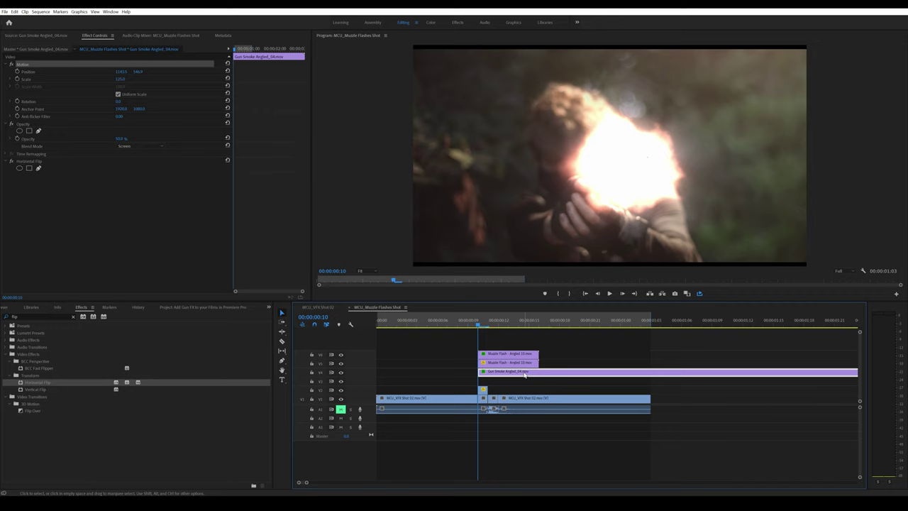
left_click(494, 382)
left_click(509, 372)
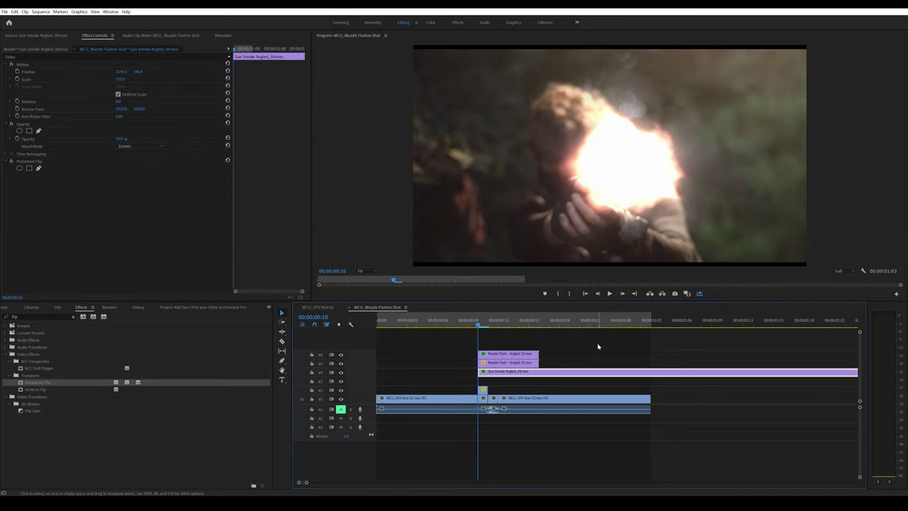
left_click(617, 347)
key("space")
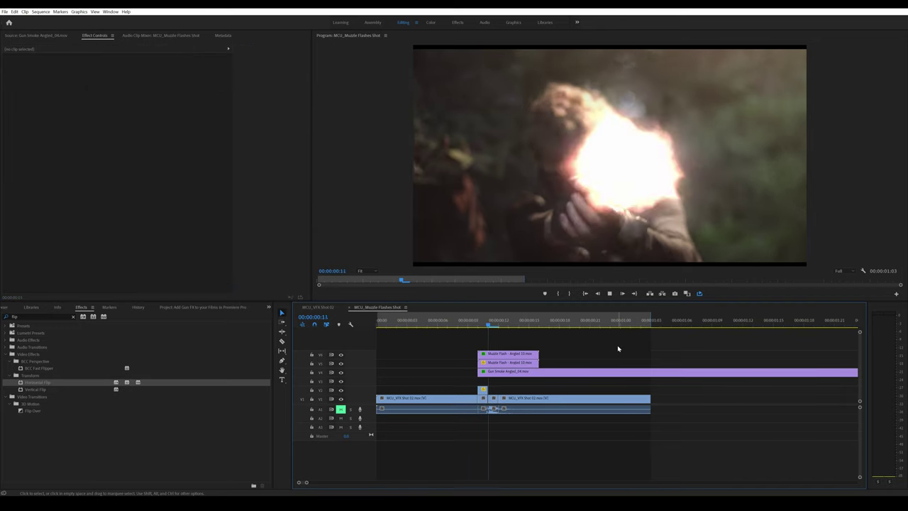
key("space")
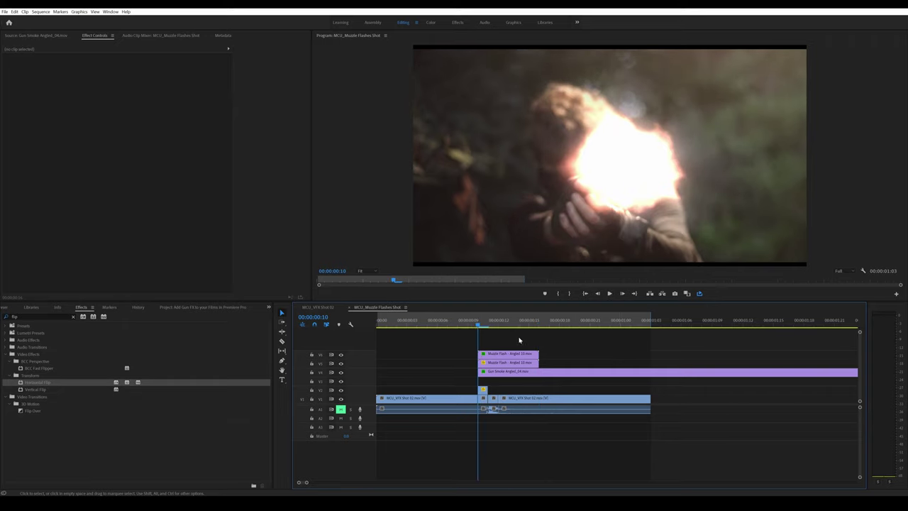
Open the 9mm folder of the bullet shells pack and preview its angled, front and side spinning shell clips.
left_click(204, 308)
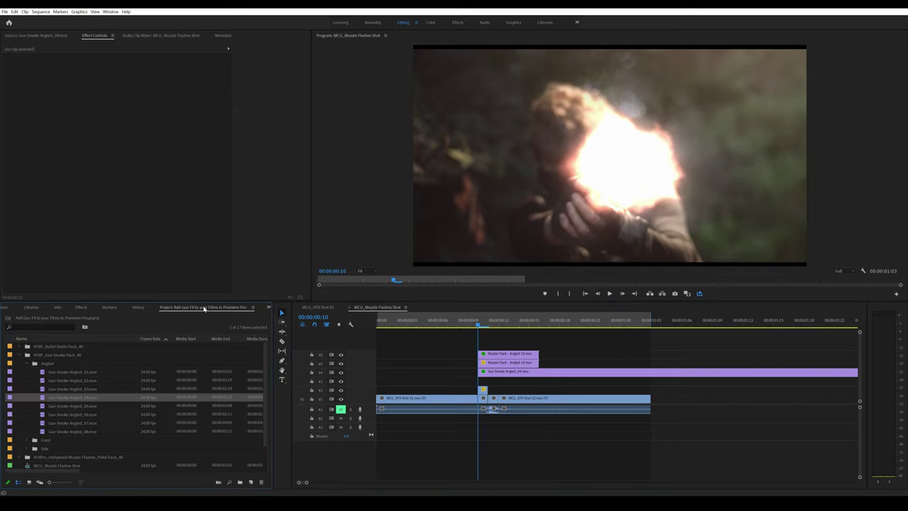
left_click(19, 355)
left_click(20, 346)
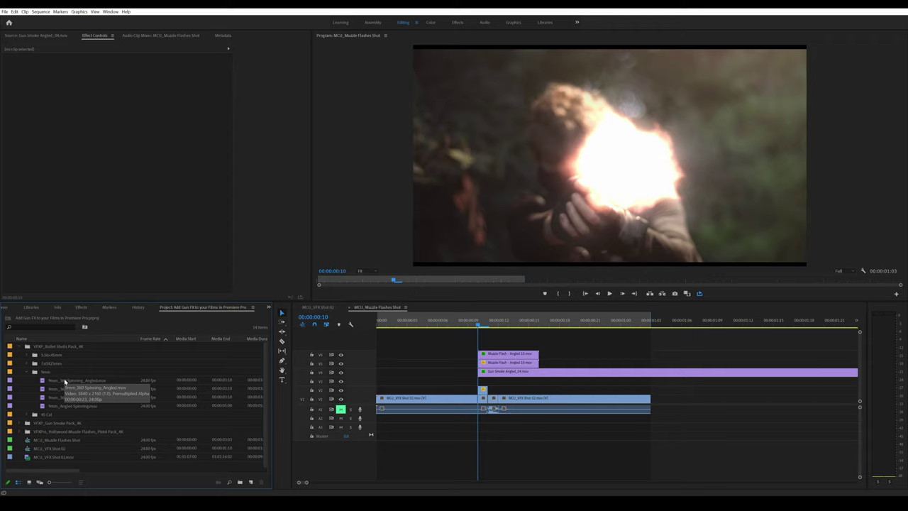
double_click(64, 380)
double_click(85, 389)
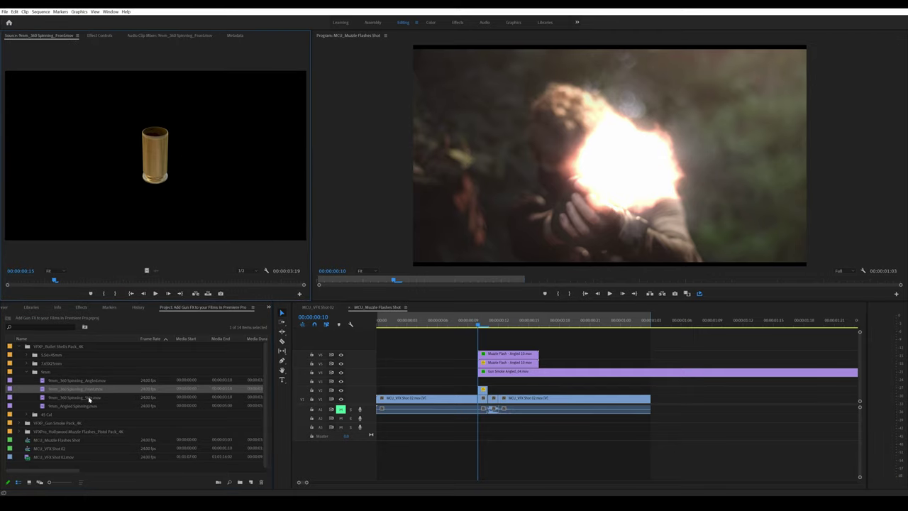
left_click(84, 397)
double_click(84, 397)
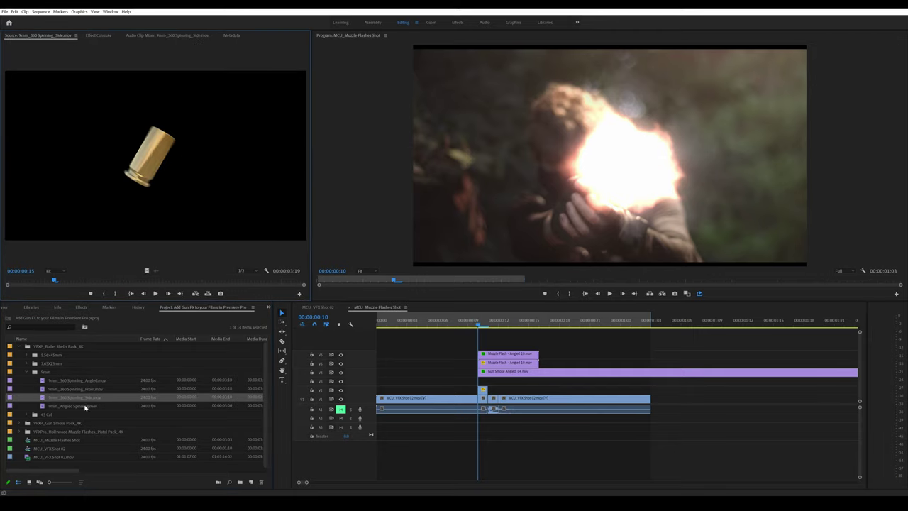
double_click(84, 406)
Place 9mm_360 Spinning_Angled.mov, starting from its 00:00:00:12 frame, on track V3 at 00:00:00:10.
double_click(87, 381)
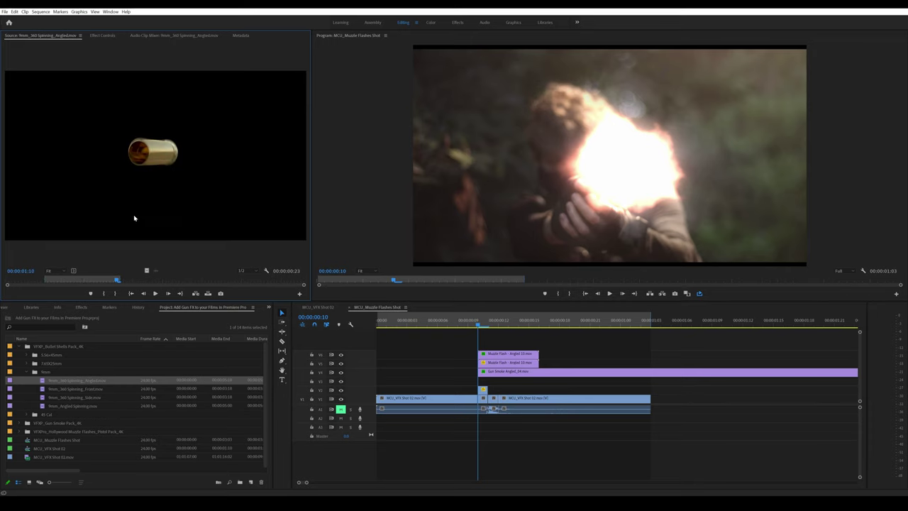
left_click_drag(81, 280, 68, 281)
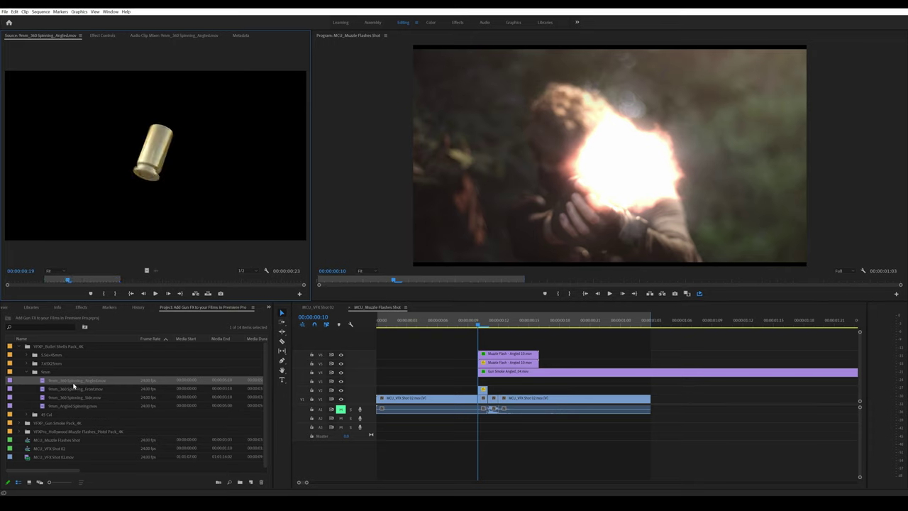
left_click(46, 282)
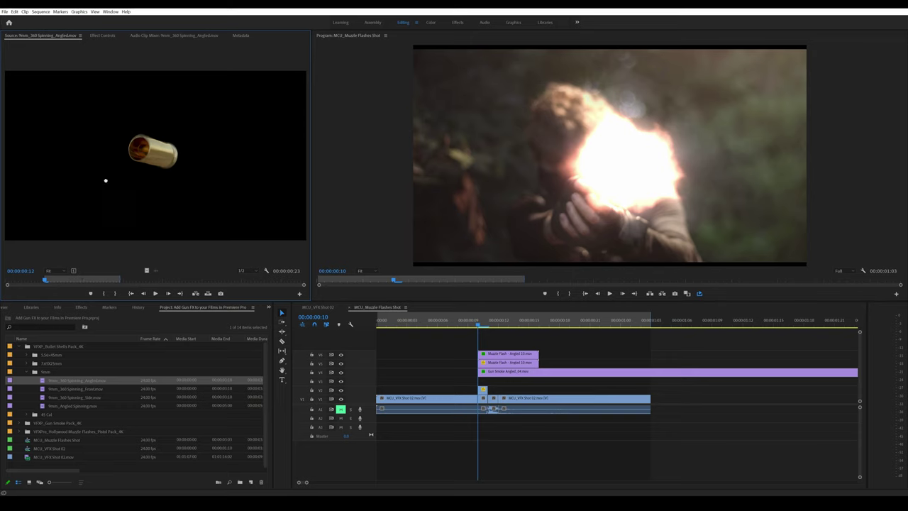
left_click_drag(106, 180, 477, 382)
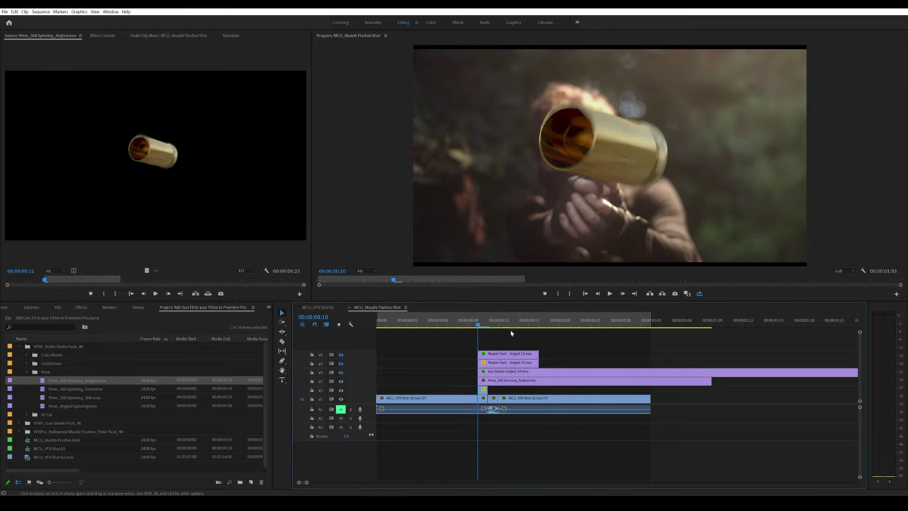
Apply the Horizontal Flip effect to the bullet shell clip on track V3.
left_click(506, 384)
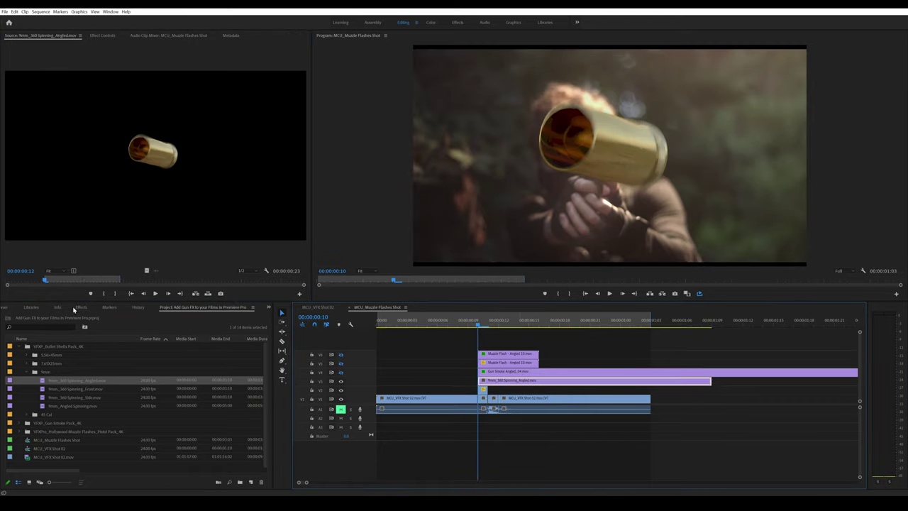
left_click(81, 307)
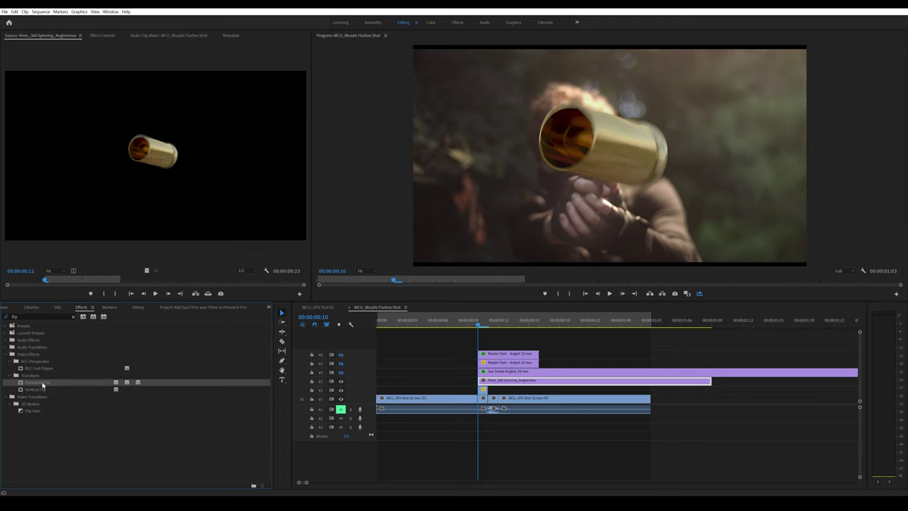
left_click_drag(39, 382, 506, 380)
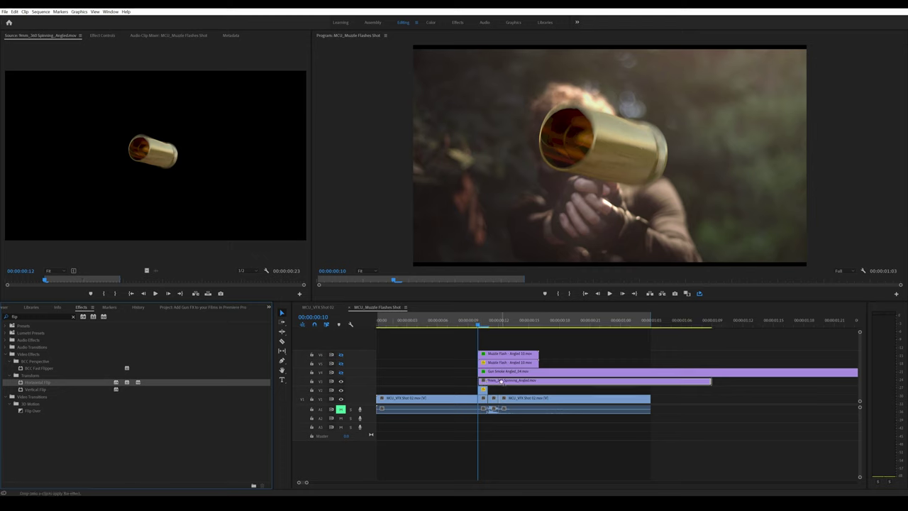
Scale the bullet shell clip to 8% and move it to the pistol's ejection area, at about 901, 563.
left_click(99, 36)
left_click(122, 79)
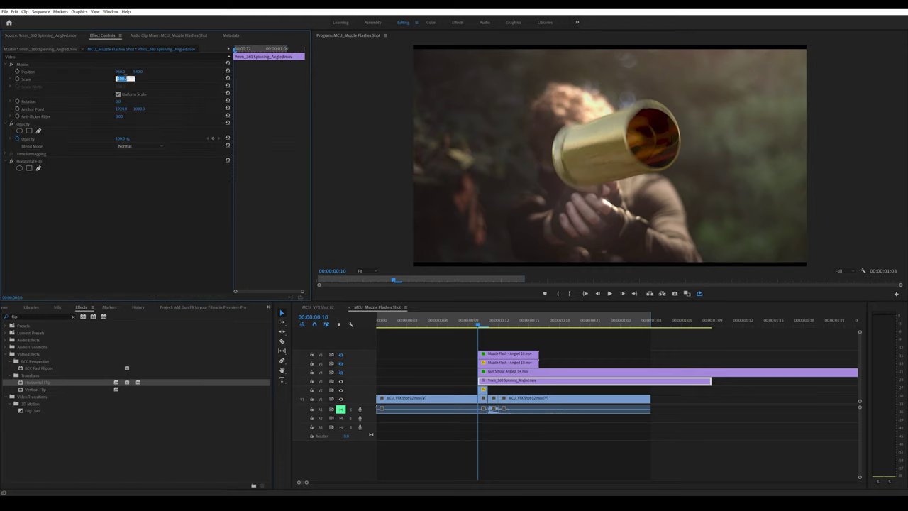
type("0")
key("Return")
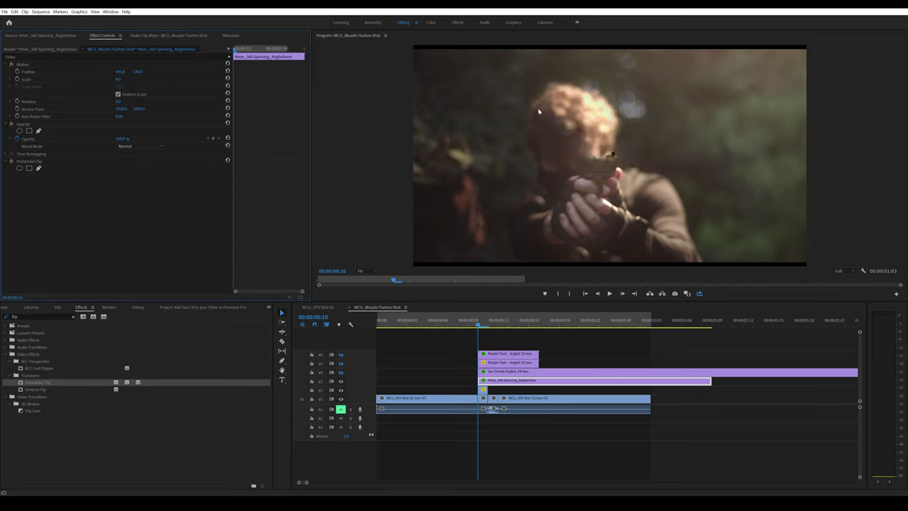
left_click(25, 63)
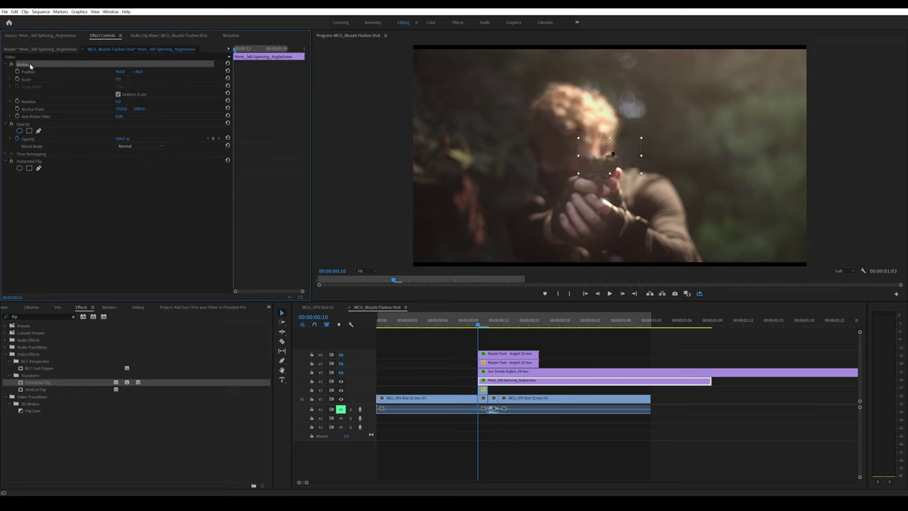
left_click_drag(614, 171, 601, 176)
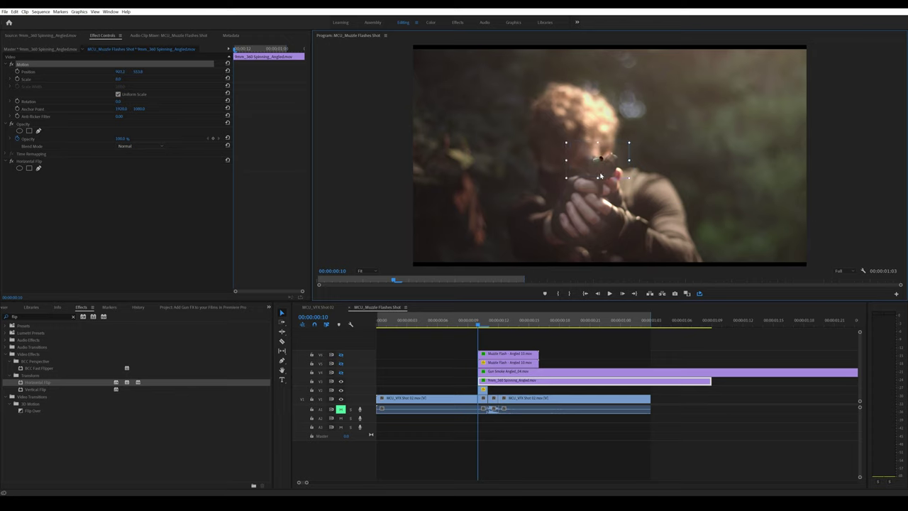
Apply Fast Blur to the bullet shell clip with a blurriness of 50 and Repeat Edge Pixels enabled.
left_click(33, 317)
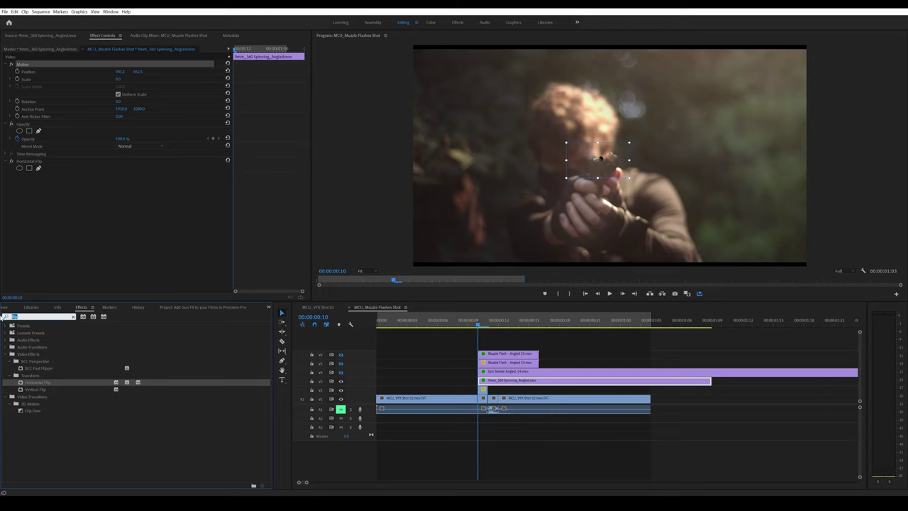
type("fast blur")
left_click_drag(32, 403, 118, 192)
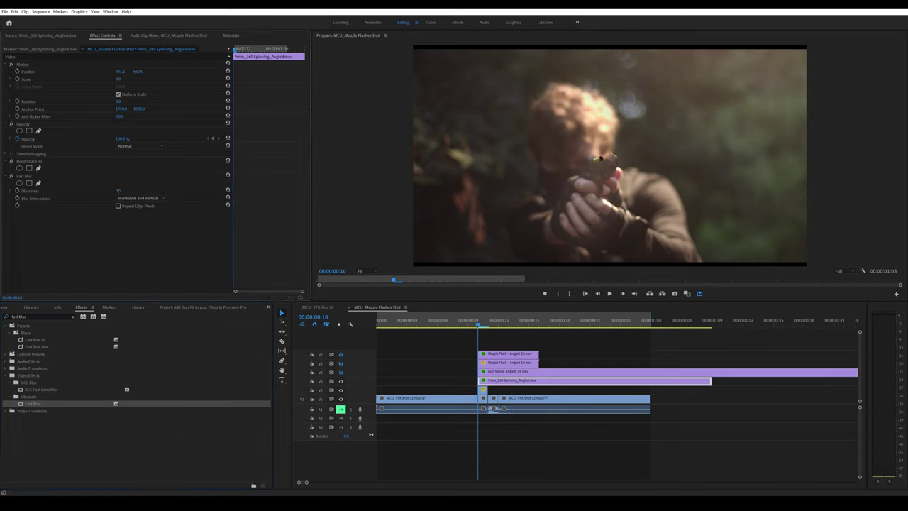
left_click(119, 190)
type("3")
left_click(142, 231)
left_click(119, 206)
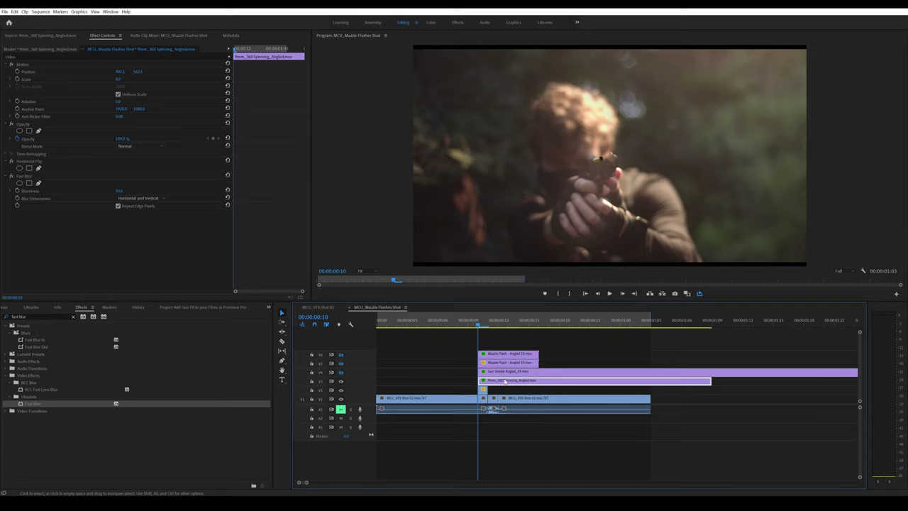
Keyframe the shell's position from 00:00:00:10, moving it frame by frame toward the picture's upper left corner through 00:00:00:13.
left_click(17, 73)
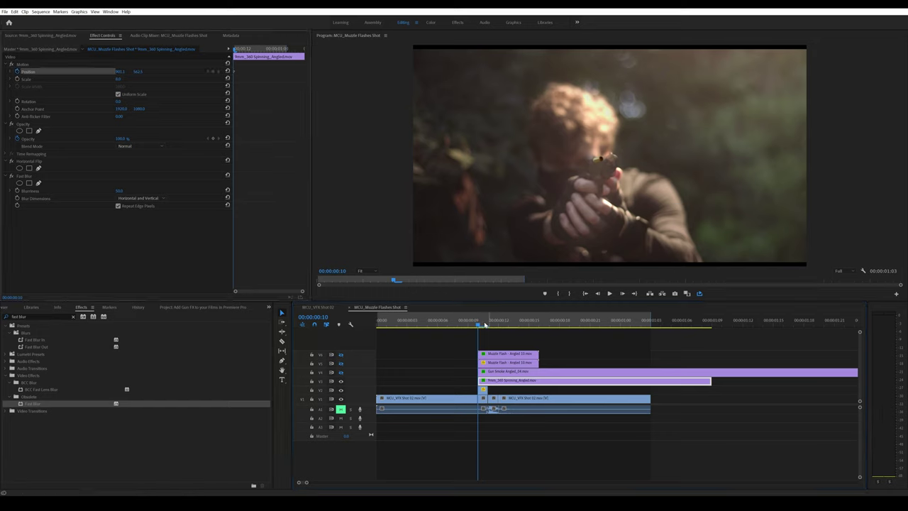
left_click(487, 325)
left_click_drag(610, 167, 499, 71)
key("Right")
key("Right")
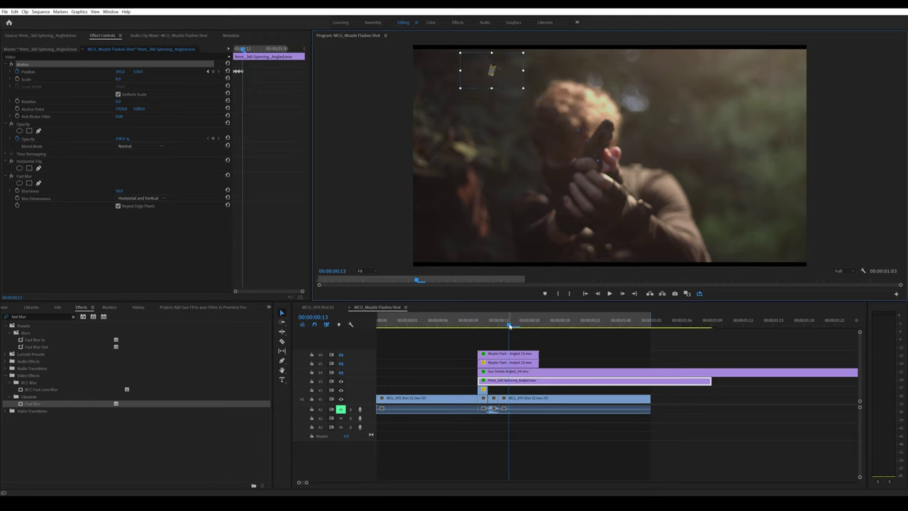
Keyframe the shell outside the picture's upper left corner at 00:00:00:14, and refine its earlier positions along the flight path.
left_click_drag(509, 323, 522, 323)
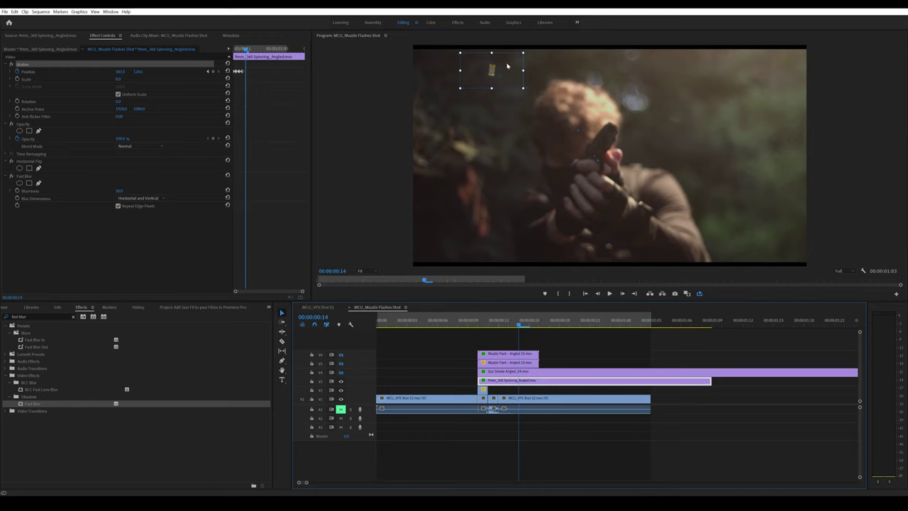
key("Left")
key("Left")
key("Left")
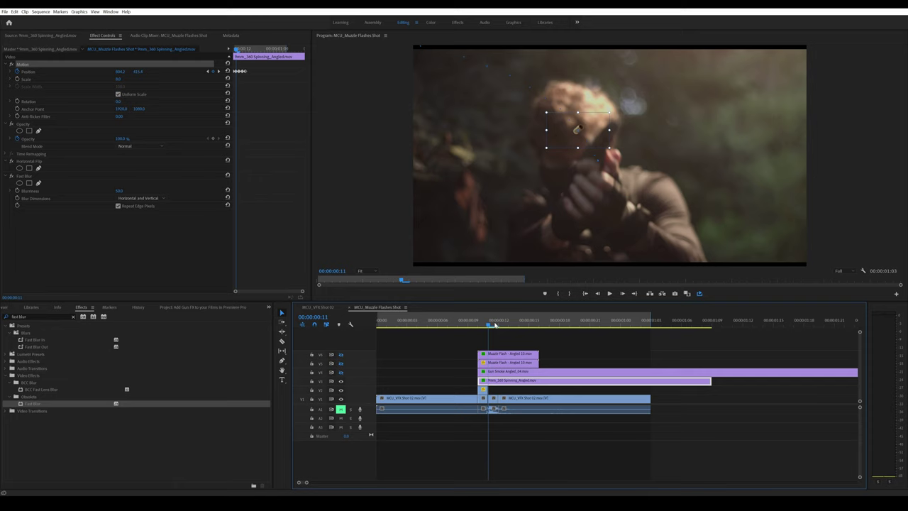
key("Left")
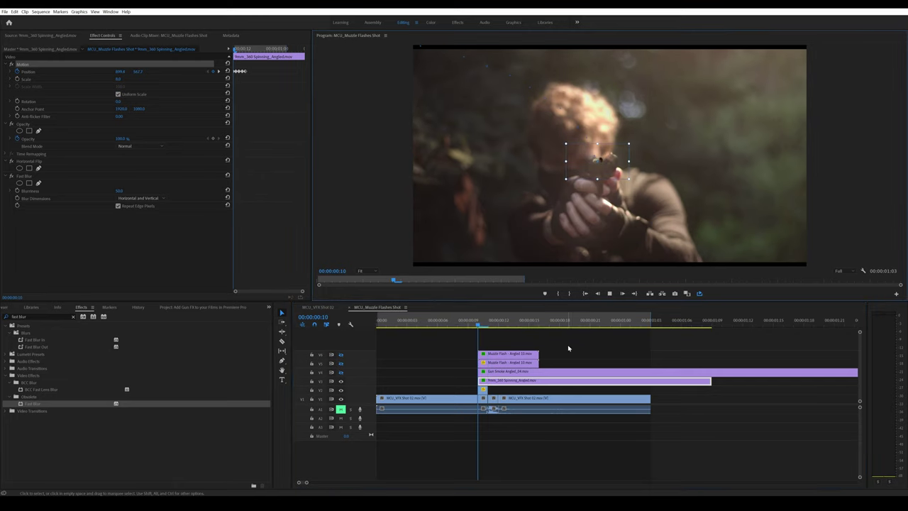
Play the sequence from the beginning to check the shell's ejection movement.
key("Left")
key("Left")
key("Left")
key("Left")
key("Left")
key("Left")
key("Left")
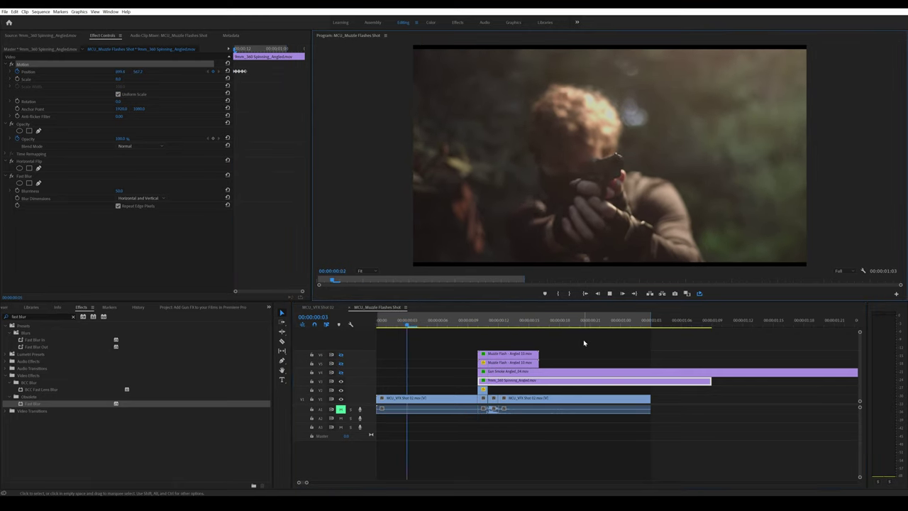
key("space")
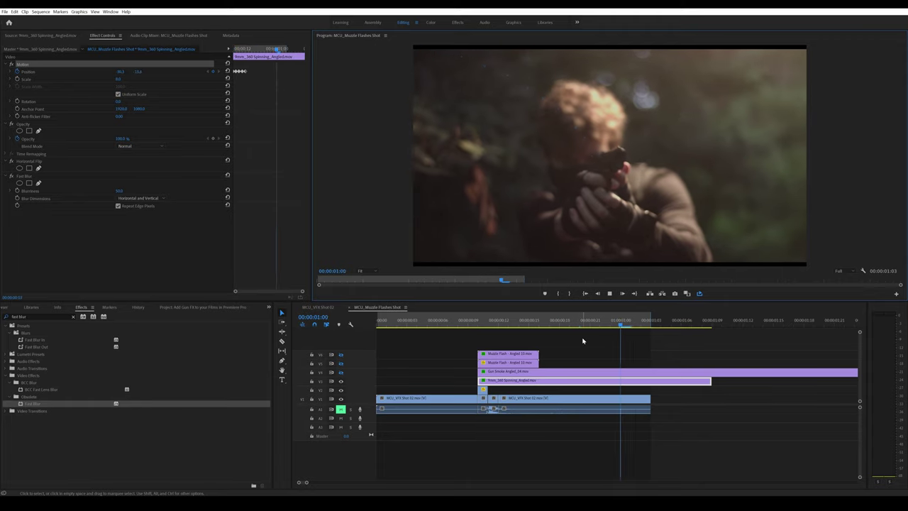
key("space")
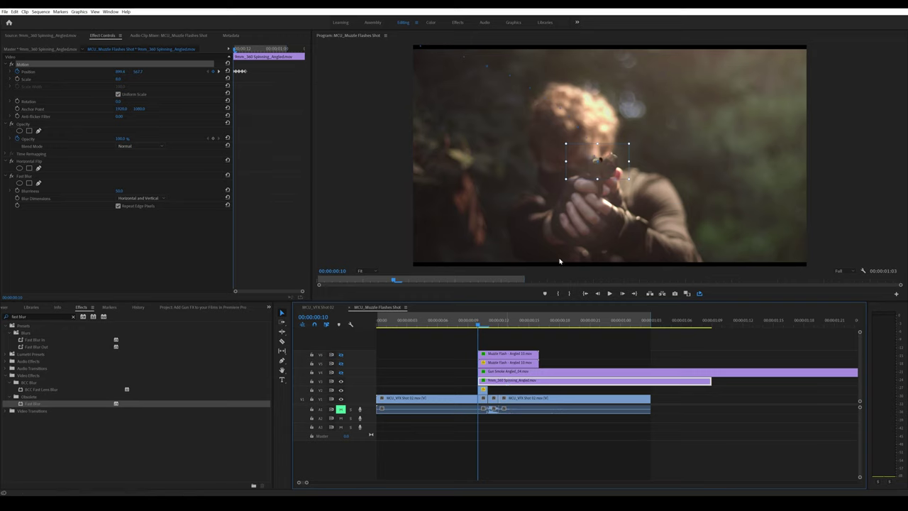
Apply Directional Blur to the bullet shell clip, with a blur length of 200 and its direction aligned to the shell's path.
left_click(38, 317)
type("direction")
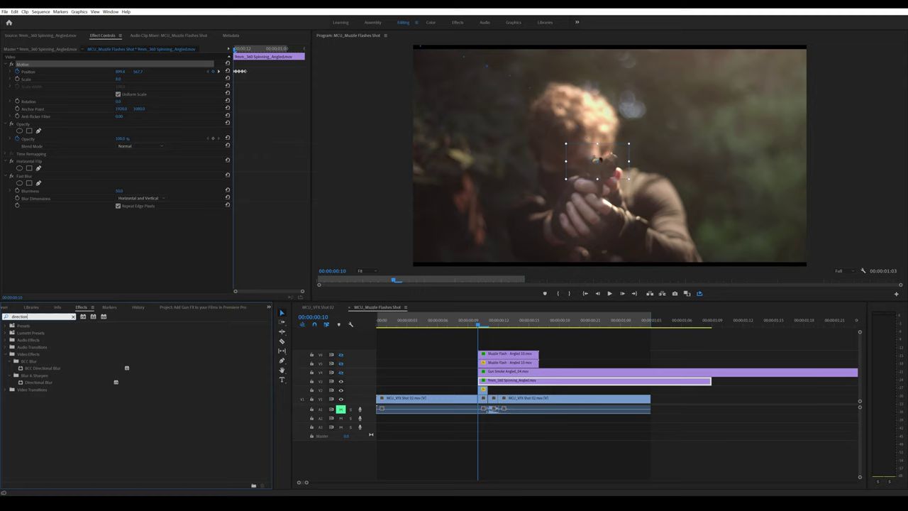
left_click_drag(25, 384, 510, 381)
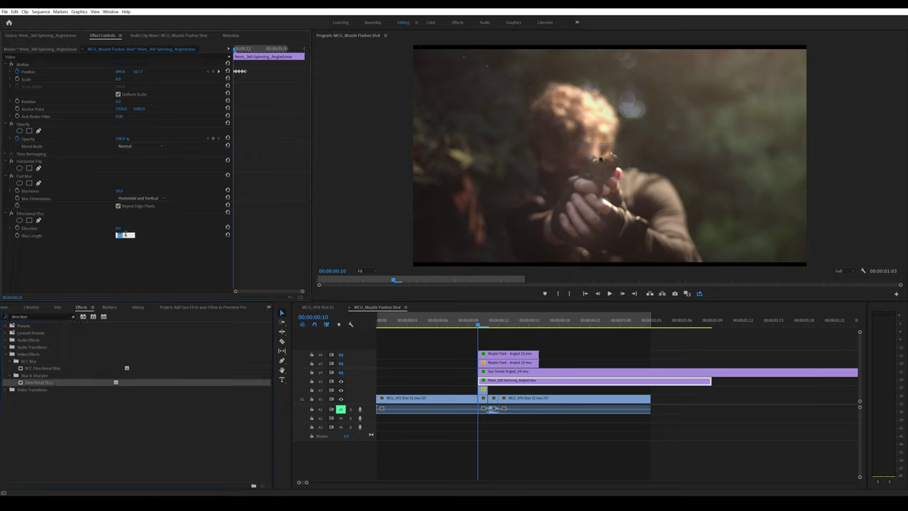
type("10")
key("Return")
left_click(45, 214)
left_click_drag(119, 230, 155, 230)
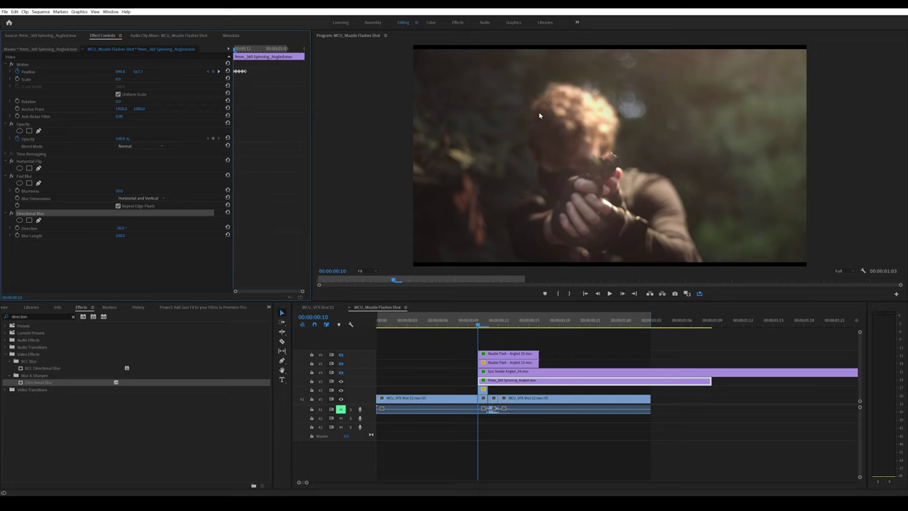
Keyframe the Directional Blur's direction on each frame from 00:00:00:10 to 00:00:00:14 to follow the shell's flight path.
left_click(18, 228)
key("Right")
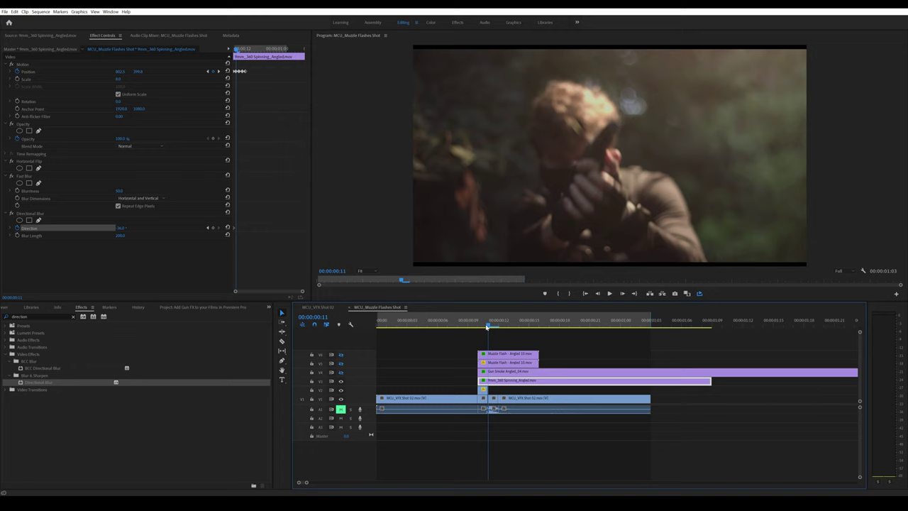
left_click_drag(121, 228, 122, 228)
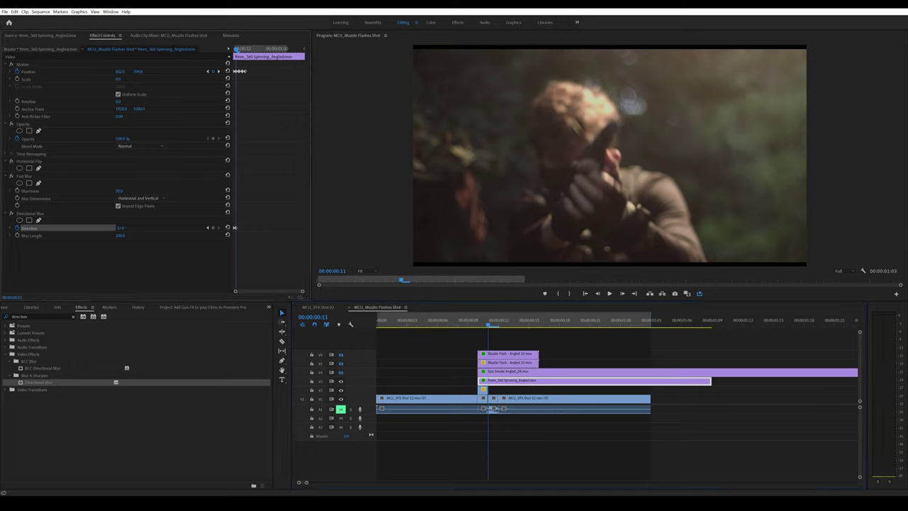
left_click(499, 324)
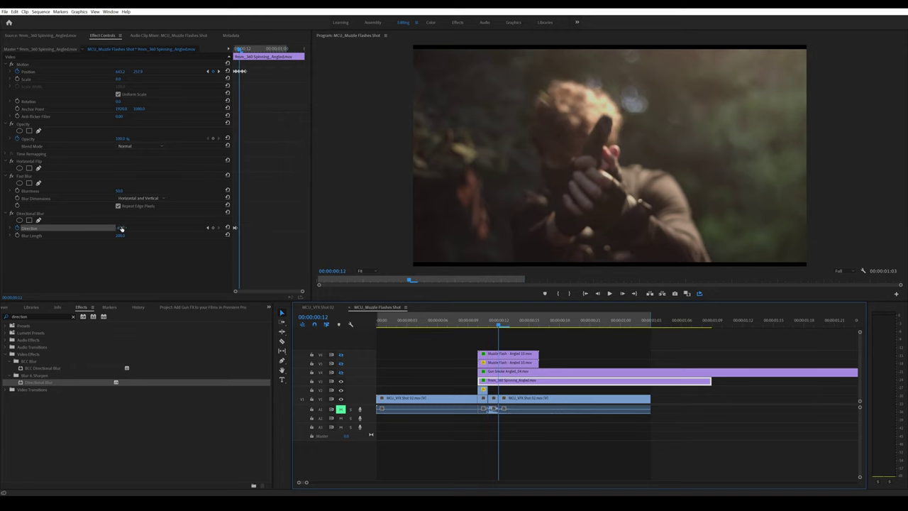
left_click_drag(122, 228, 123, 227)
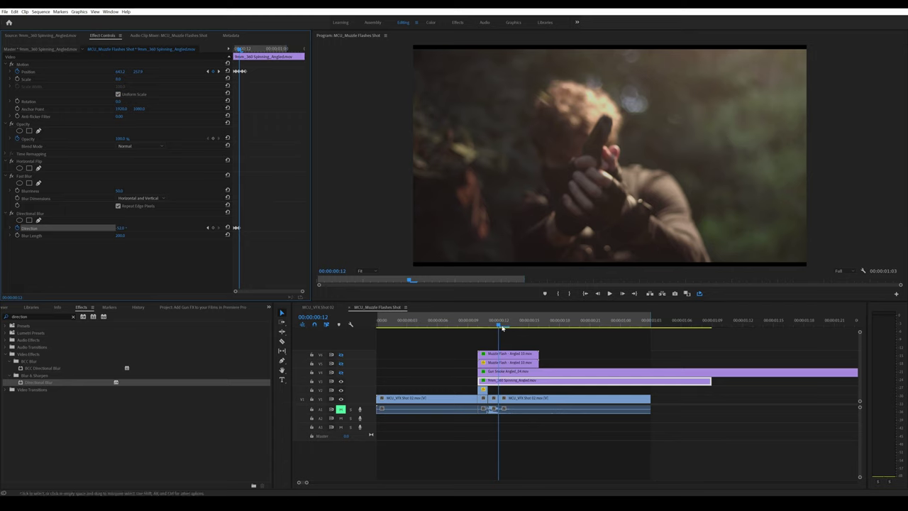
left_click(479, 313)
key("Right")
left_click(127, 229)
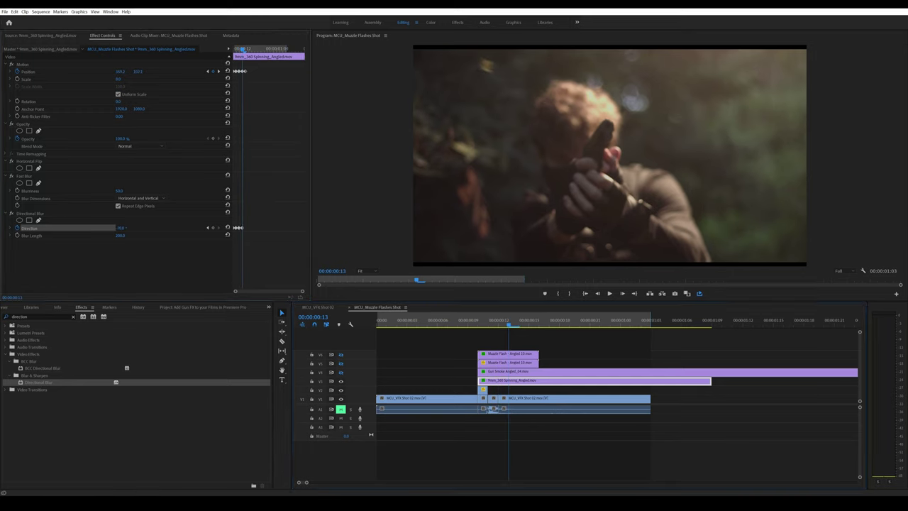
left_click(518, 320)
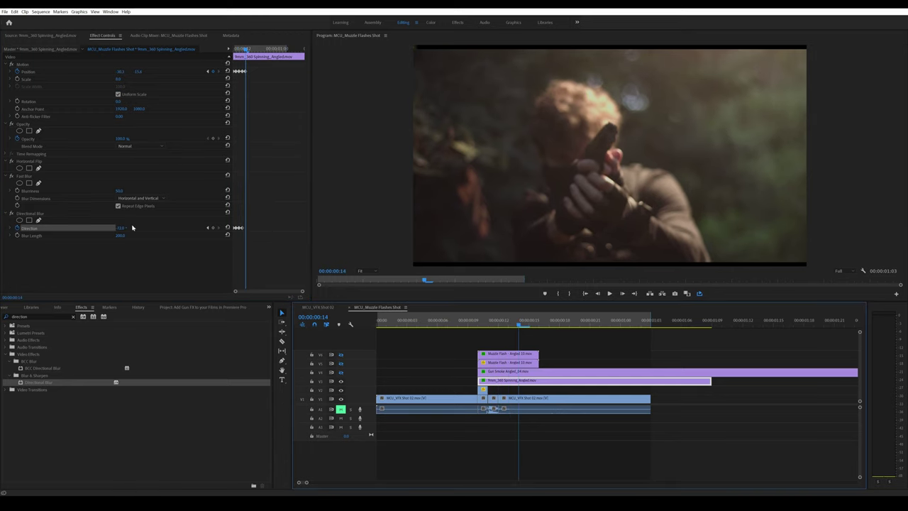
left_click_drag(123, 228, 109, 228)
Deselect the shell clip and play the sequence to check the blurred shell ejection.
left_click(605, 388)
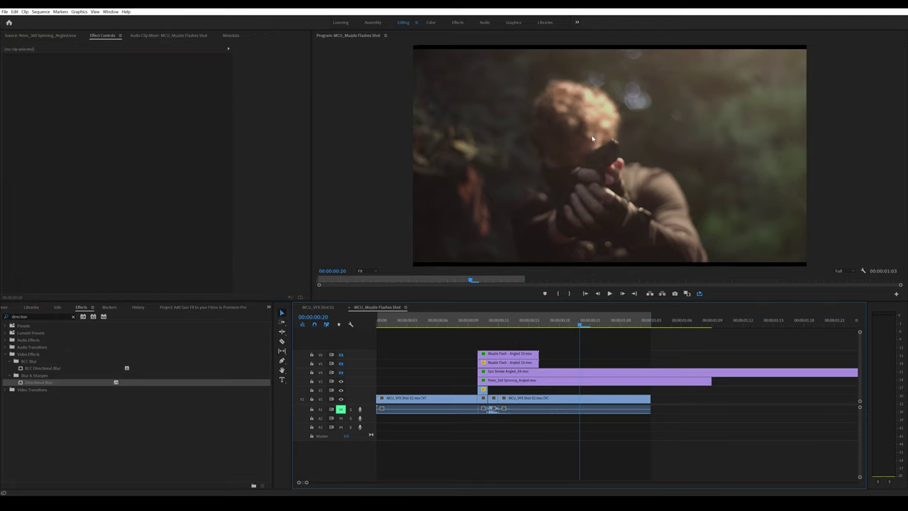
key("space")
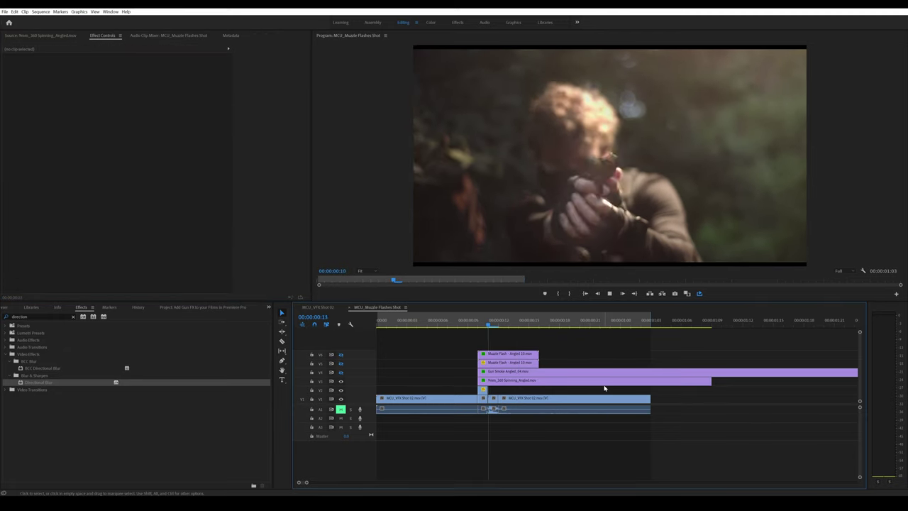
key("space")
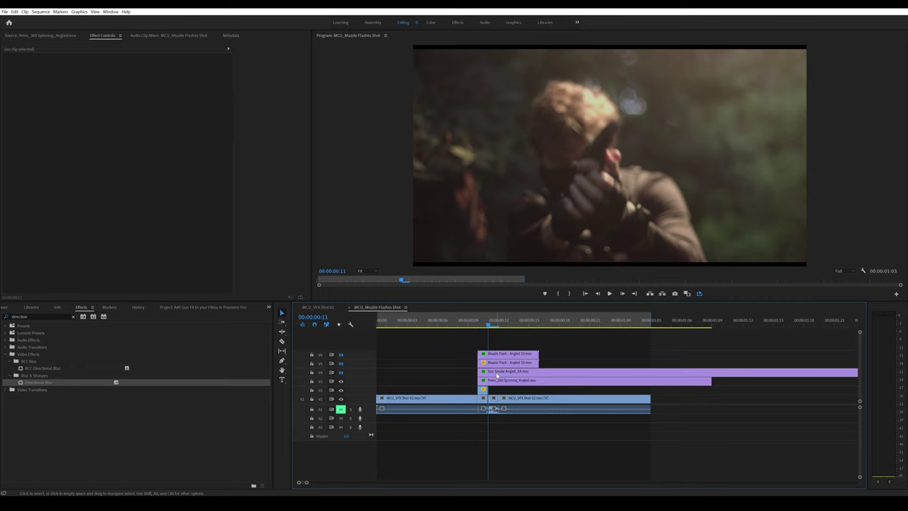
Reduce the scale of the bullet shell clip on track V3 to 7%.
left_click(503, 381)
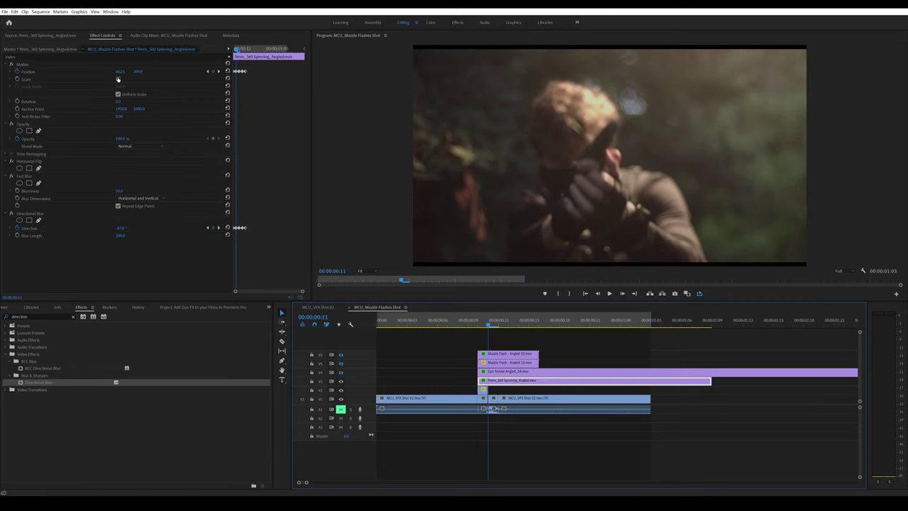
left_click(121, 79)
type("7")
key("Return")
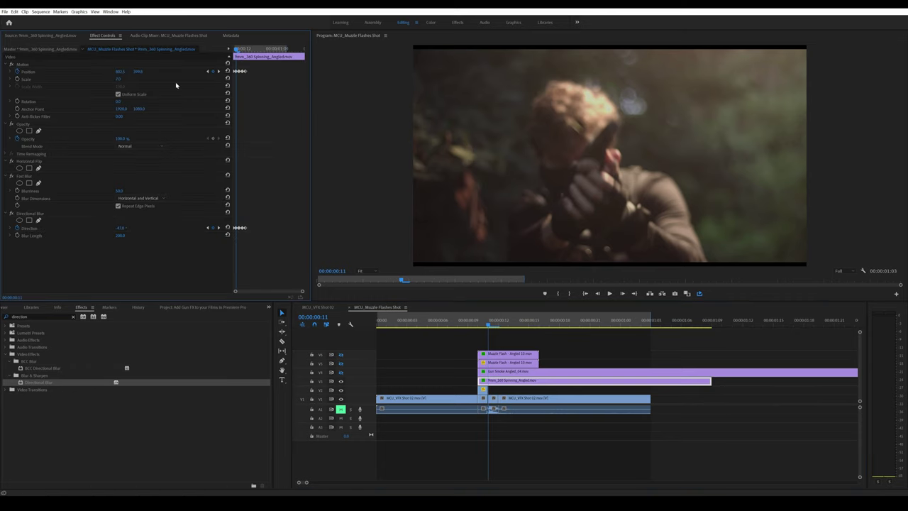
Make the muzzle flash and gun smoke tracks V4 to V6 visible and play the complete shot from the start.
left_click(544, 345)
key("Left")
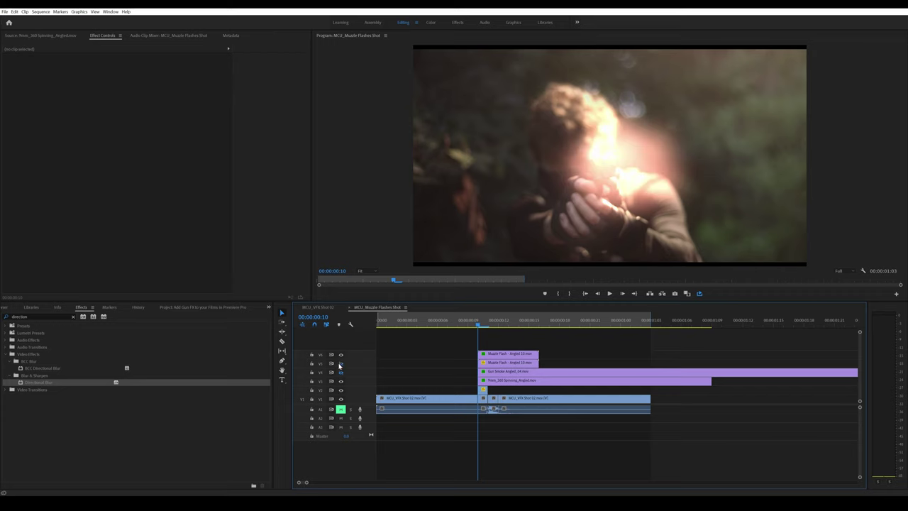
key("Home")
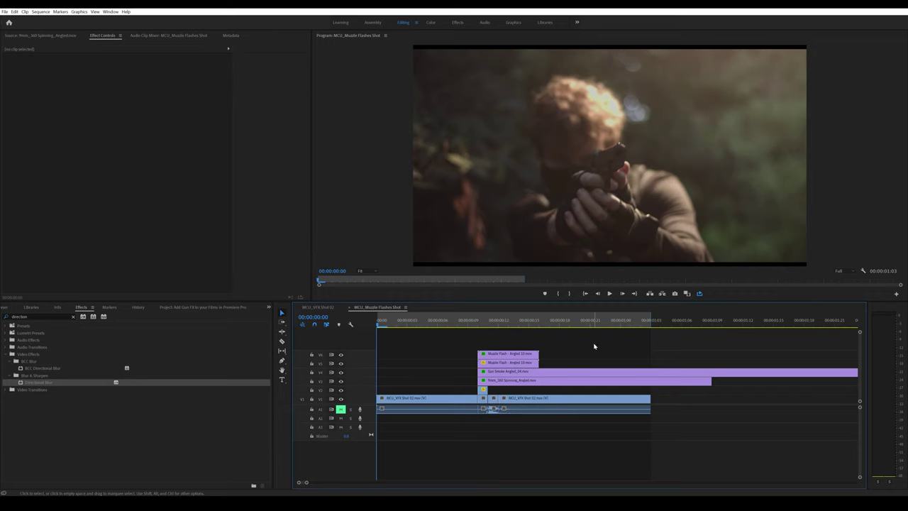
key("space")
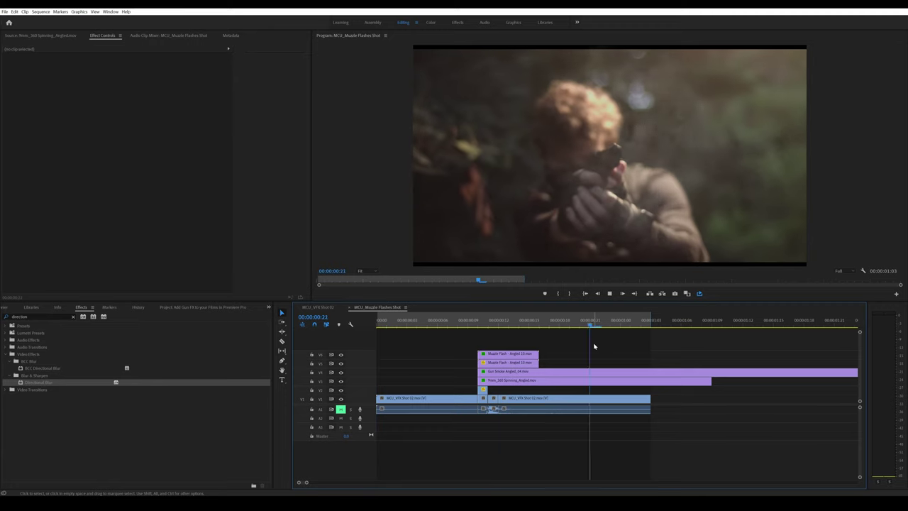